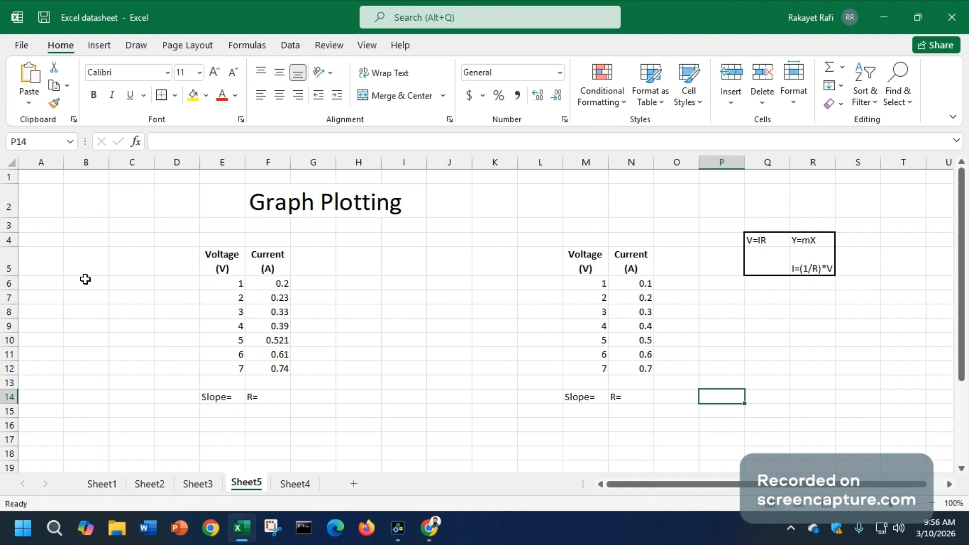
- Examine the voltage and current values in columns M and N and the V=IR and Y=mX formulas beside them
click(579, 282)
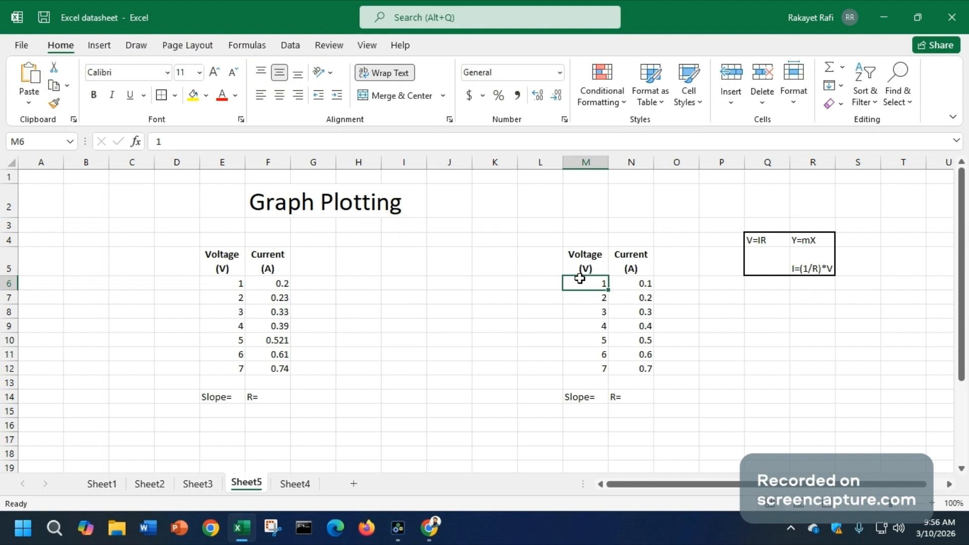
click(588, 300)
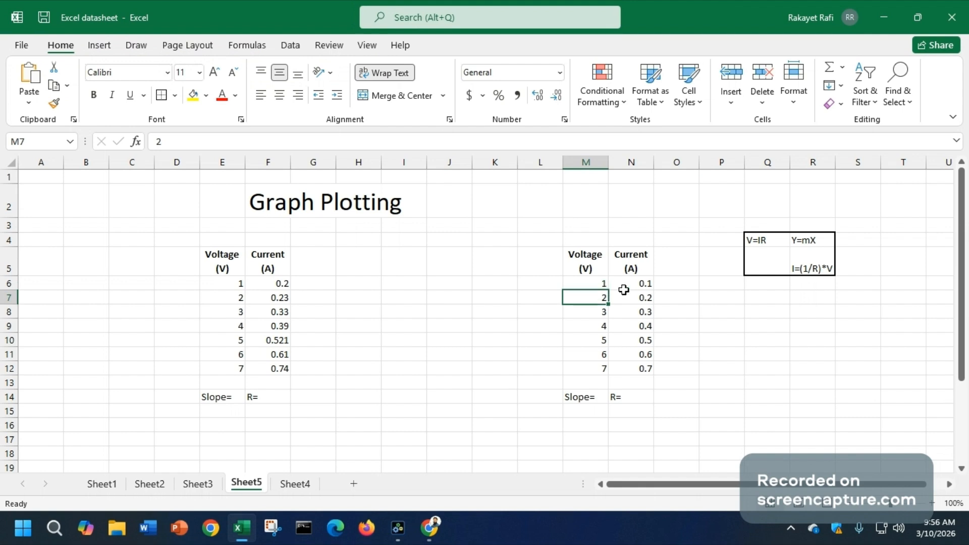
click(696, 229)
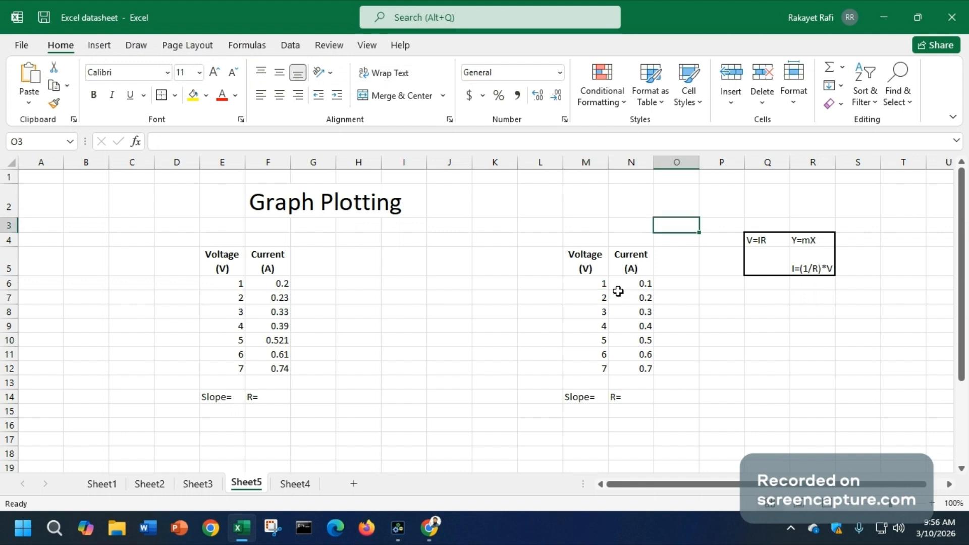
click(748, 246)
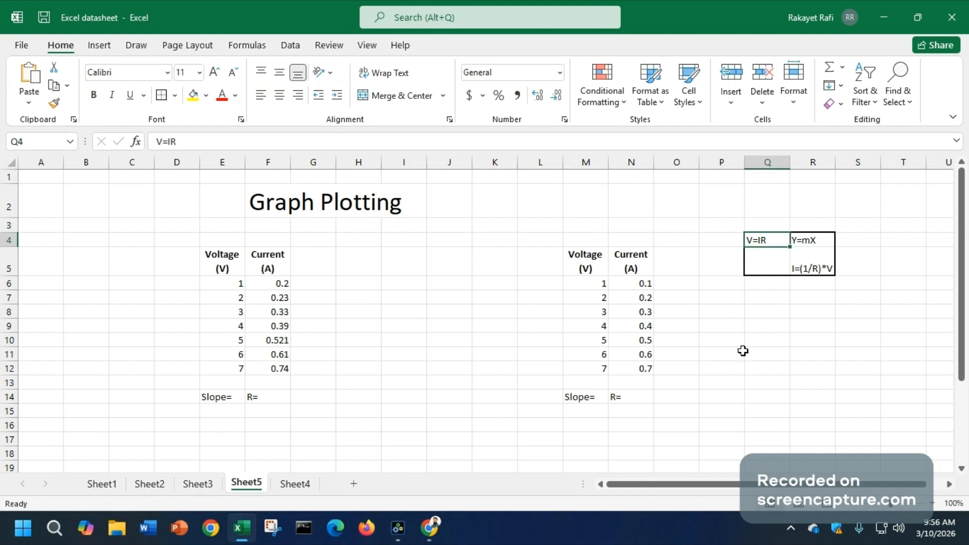
click(742, 351)
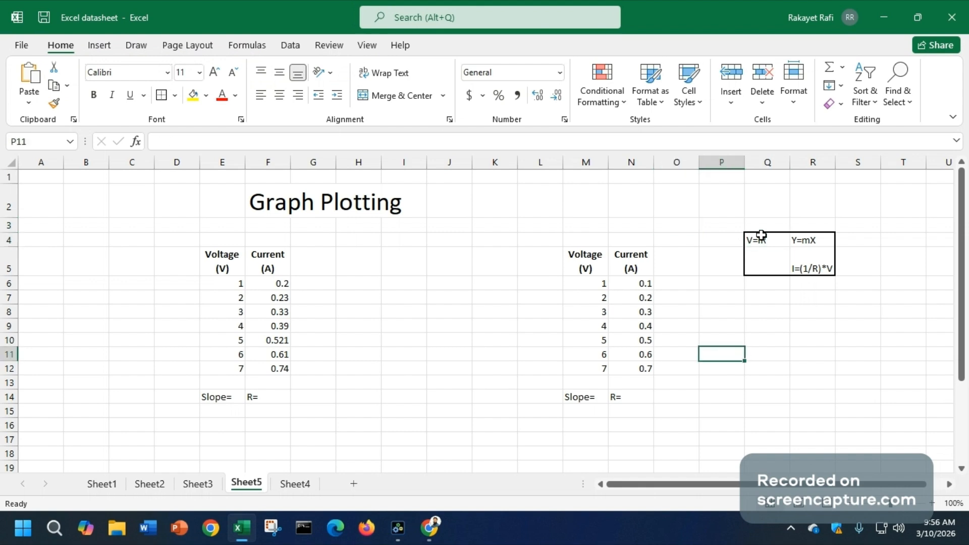
click(761, 235)
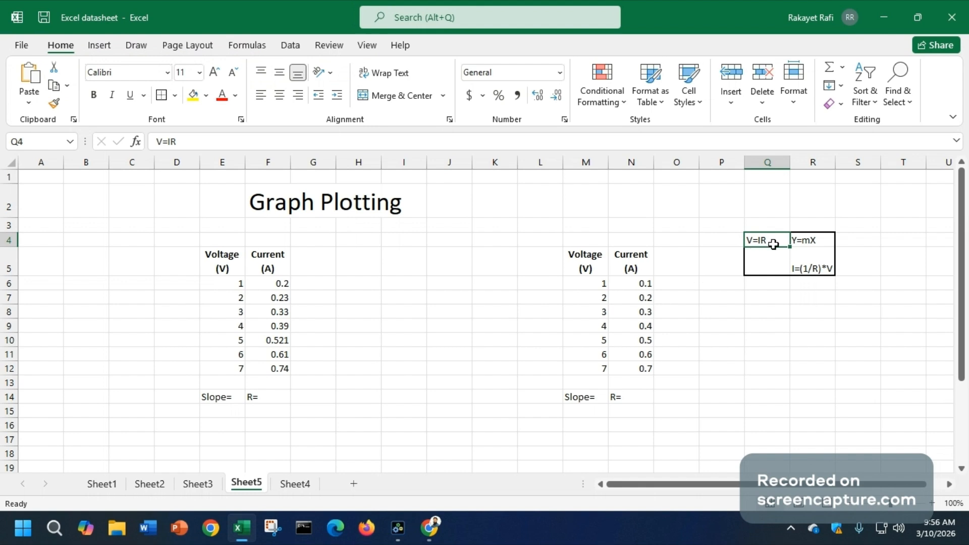
click(700, 227)
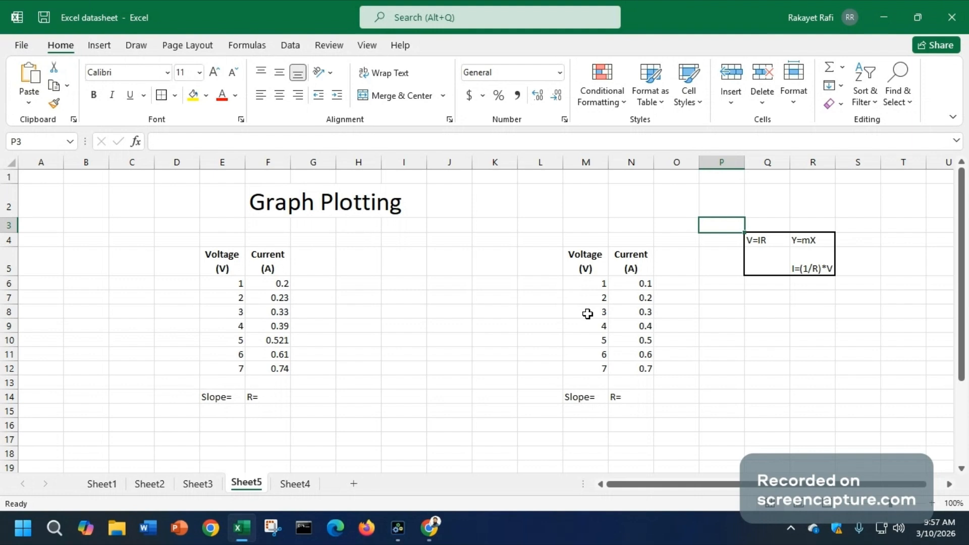
click(759, 241)
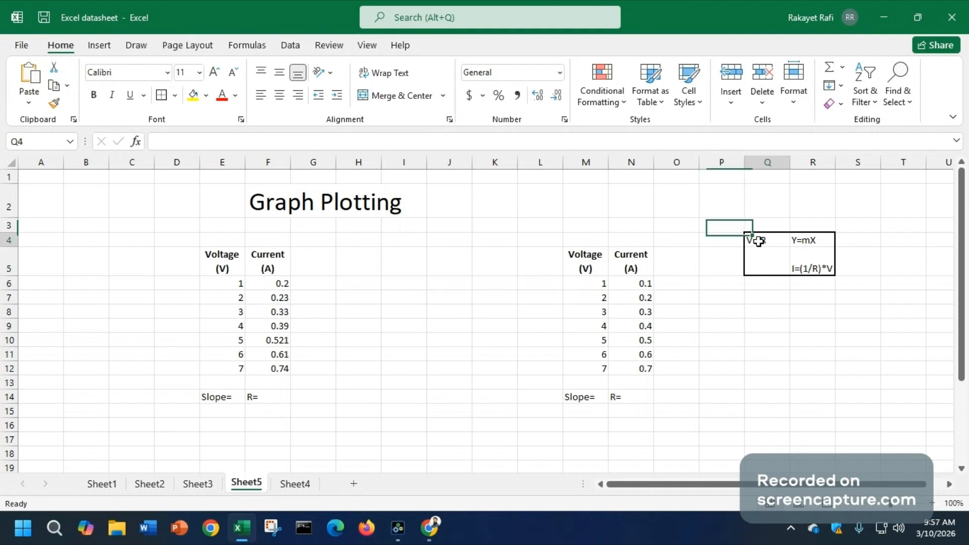
double_click(799, 242)
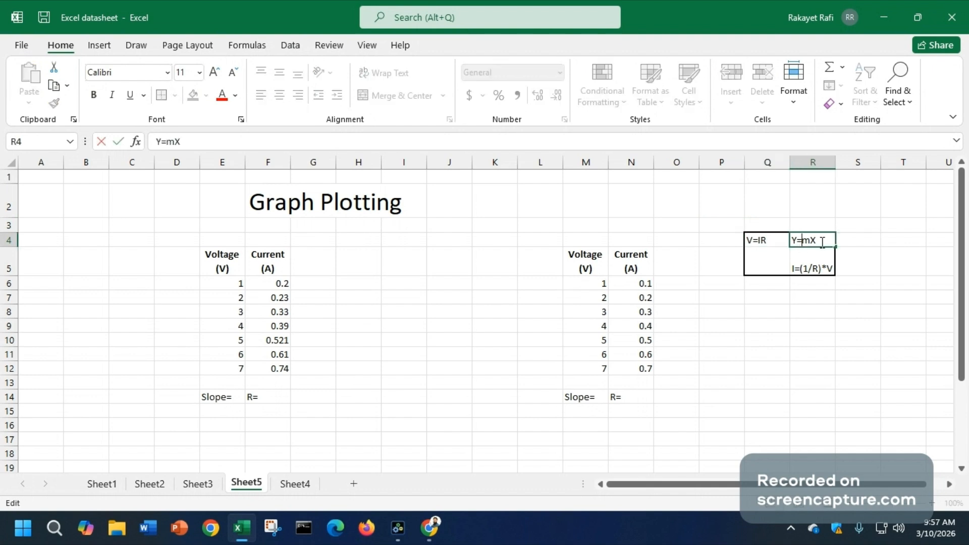
drag(821, 241, 793, 241)
click(759, 240)
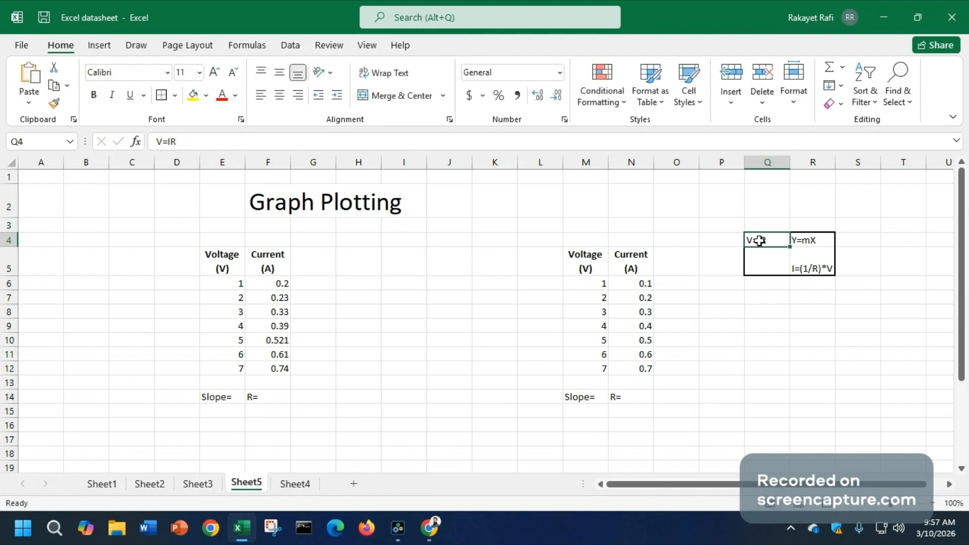
- Label the second data table's Voltage column "x" in M4 and its Current column "y" in N4
click(584, 242)
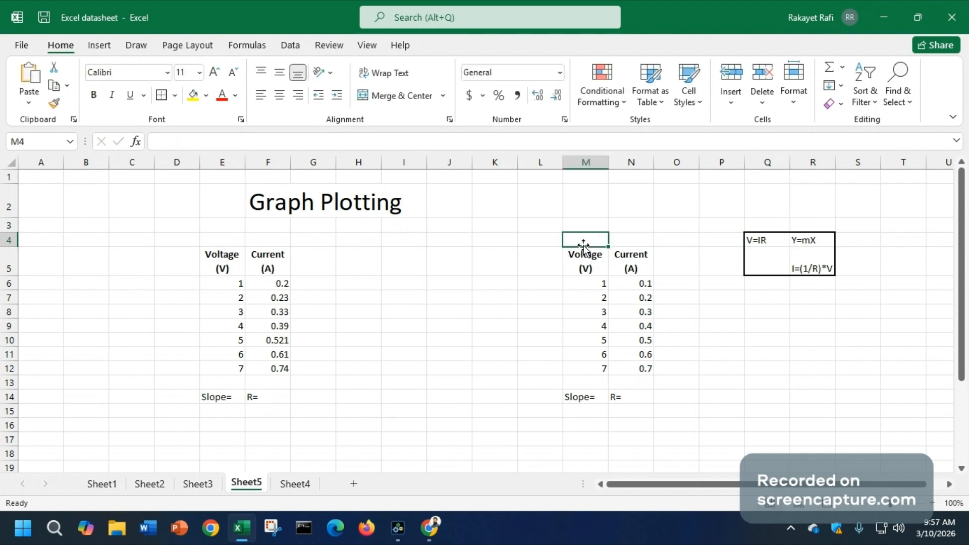
key(F2)
text(x)
click(636, 245)
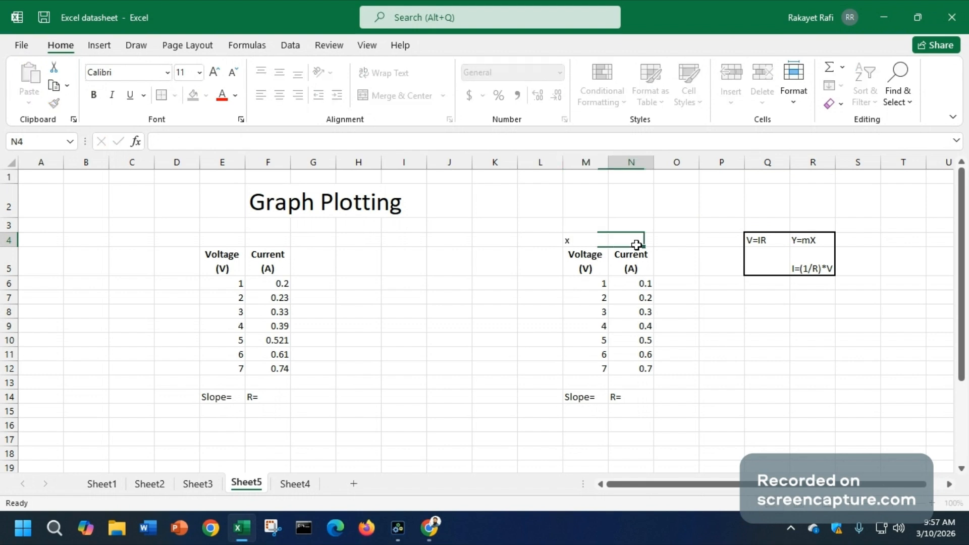
text(y)
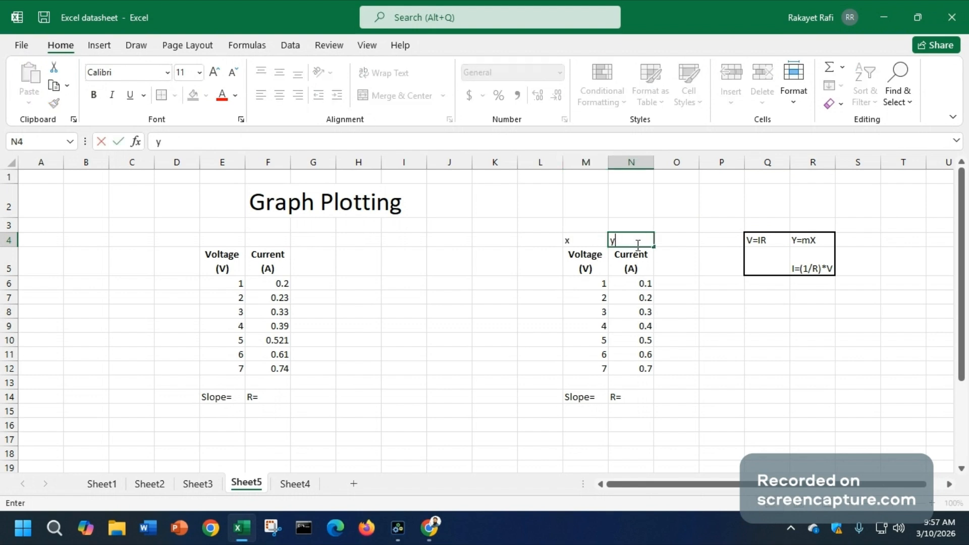
click(807, 240)
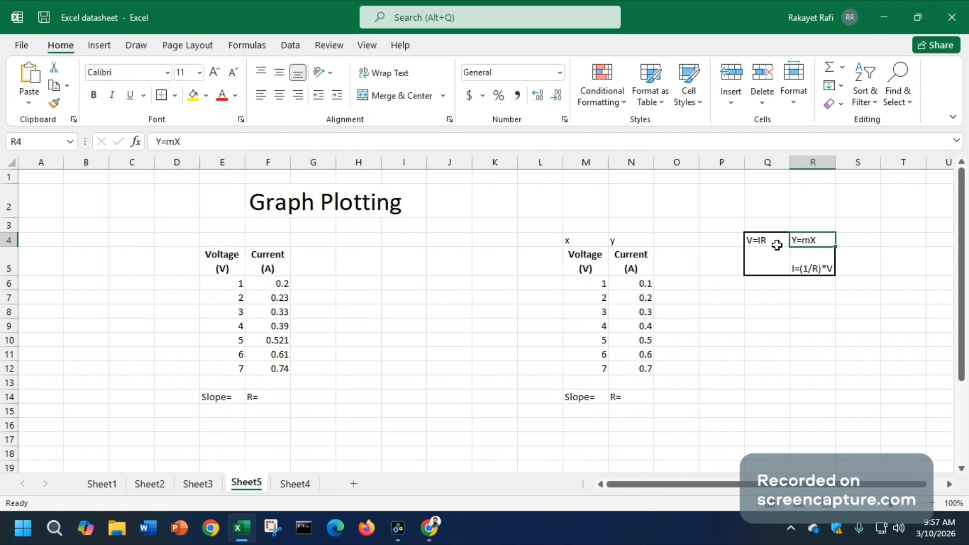
click(581, 408)
click(620, 411)
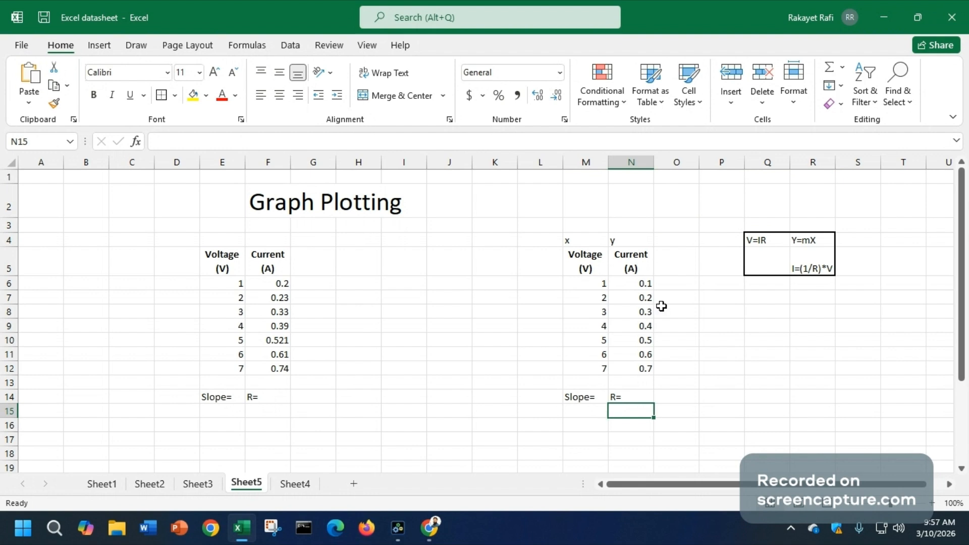
click(583, 286)
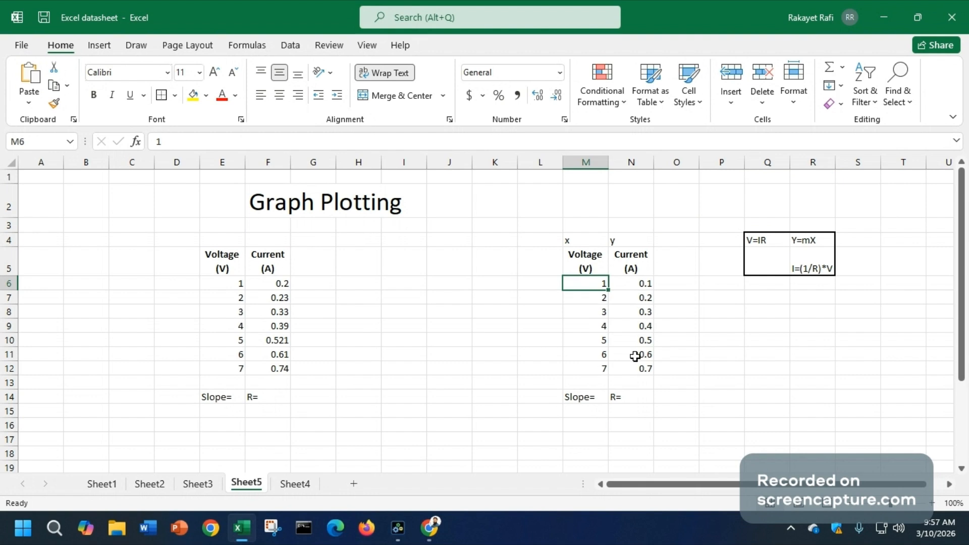
click(587, 311)
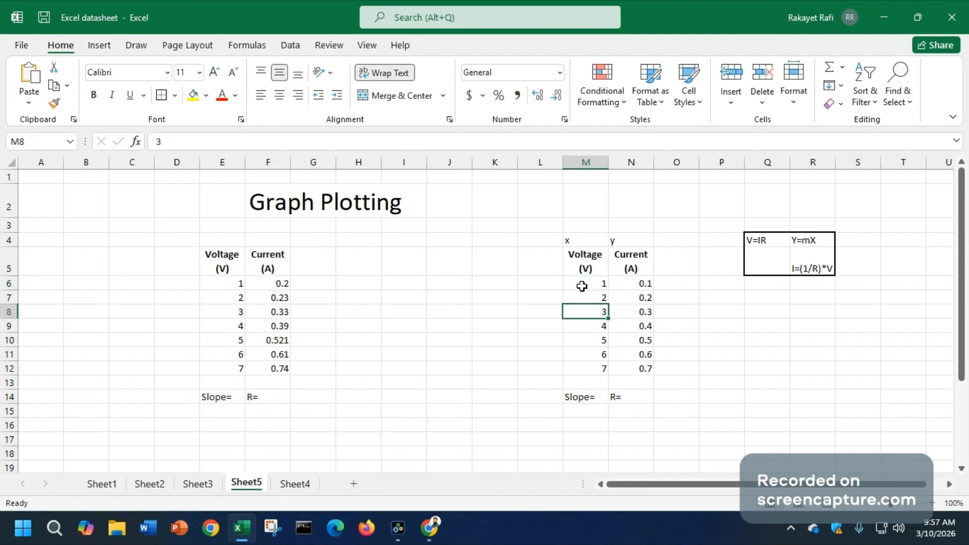
- Insert a markers-only scatter chart from the voltage and current values in M6:N12
click(582, 283)
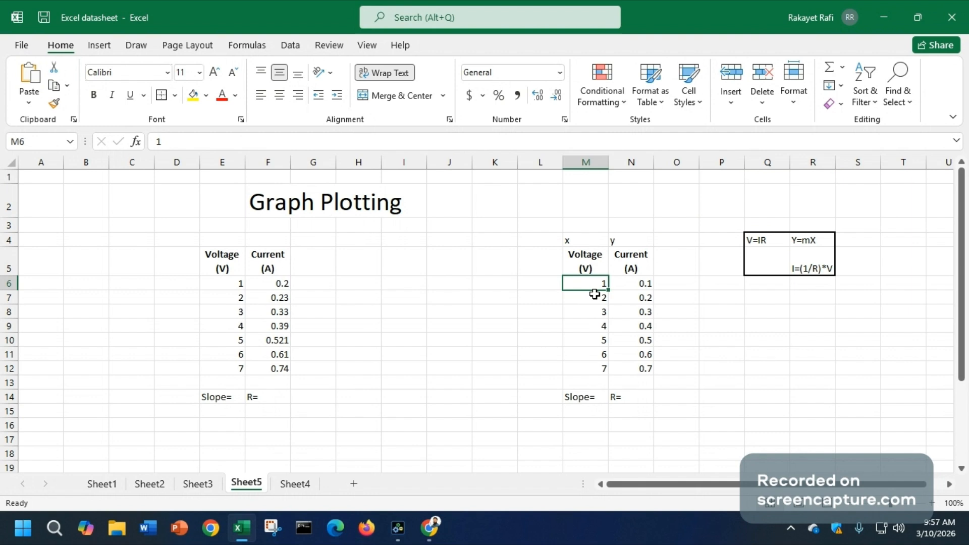
shift+click(647, 370)
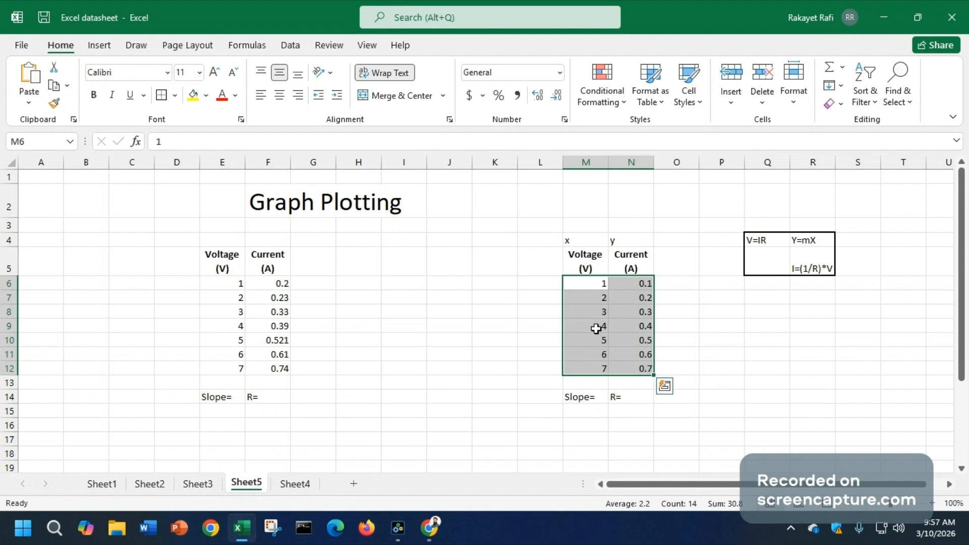
click(99, 47)
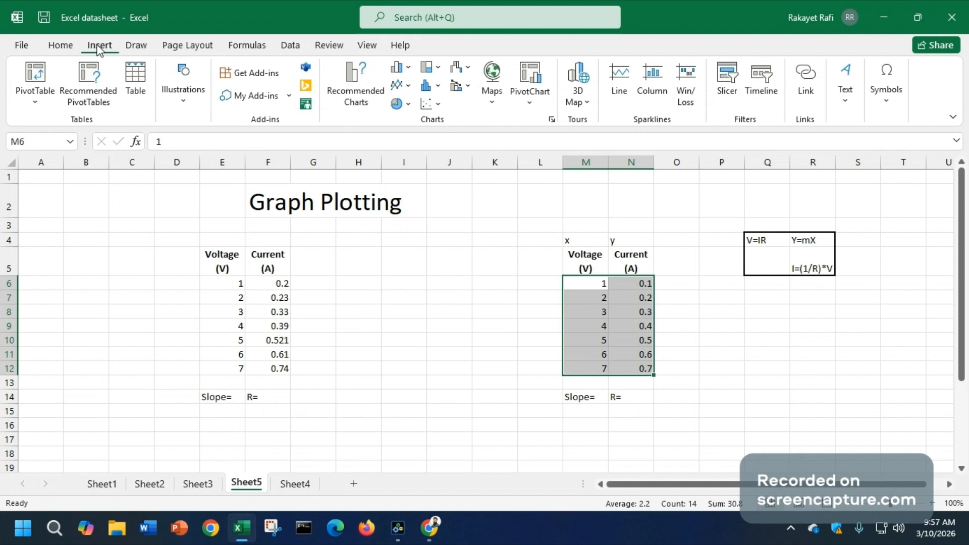
click(439, 104)
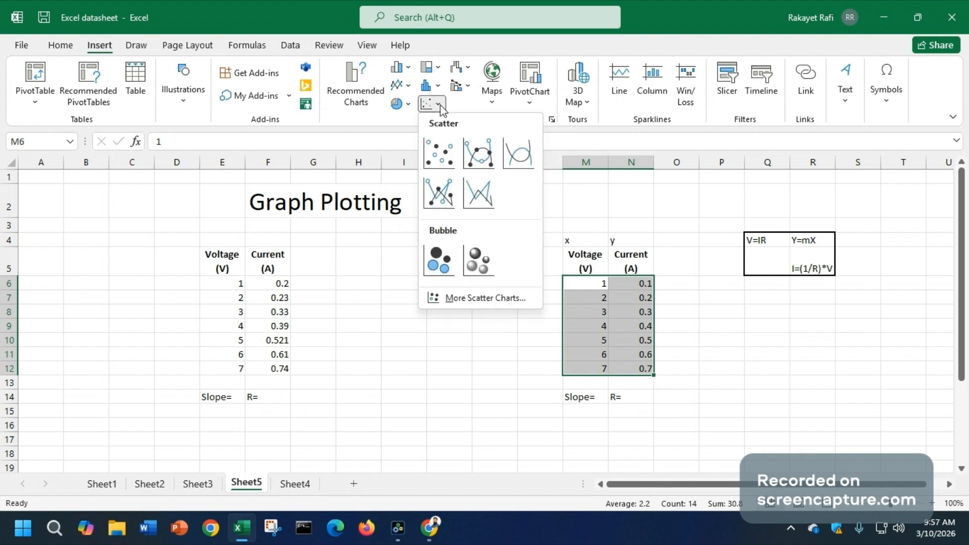
click(437, 158)
mouse_move(466, 226)
mouse_down()
mouse_move(506, 233)
mouse_move(489, 247)
mouse_move(478, 223)
mouse_up()
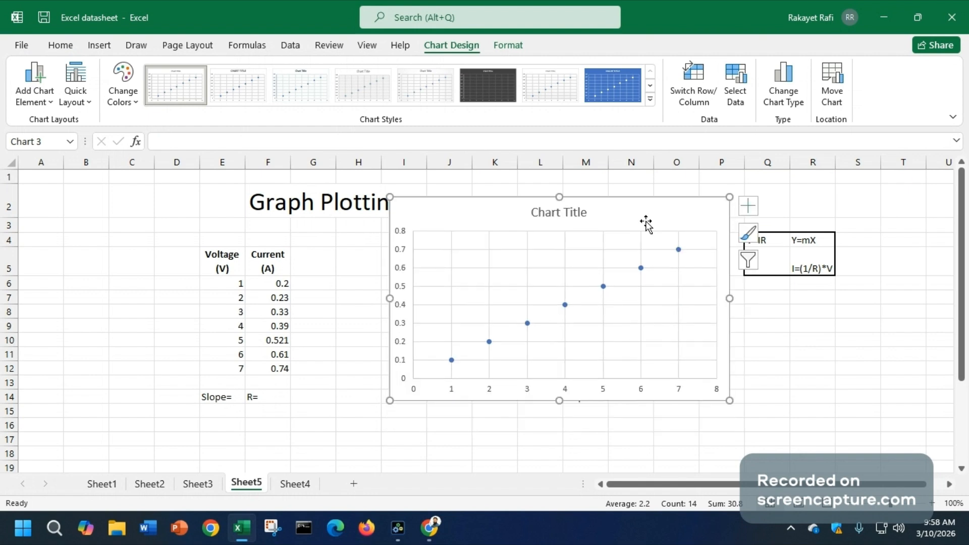
- Change the chart type to Scatter with Smooth Lines and Markers
click(99, 46)
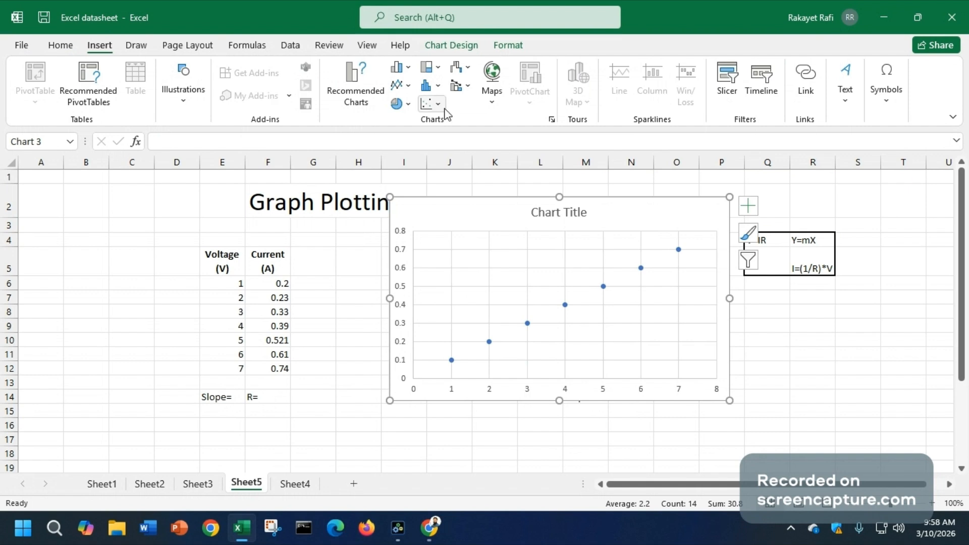
click(432, 104)
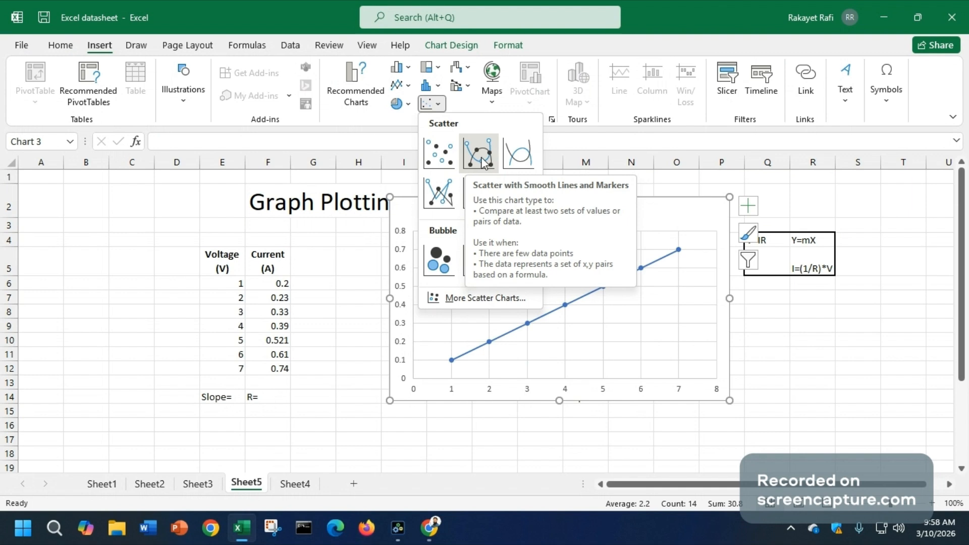
click(482, 163)
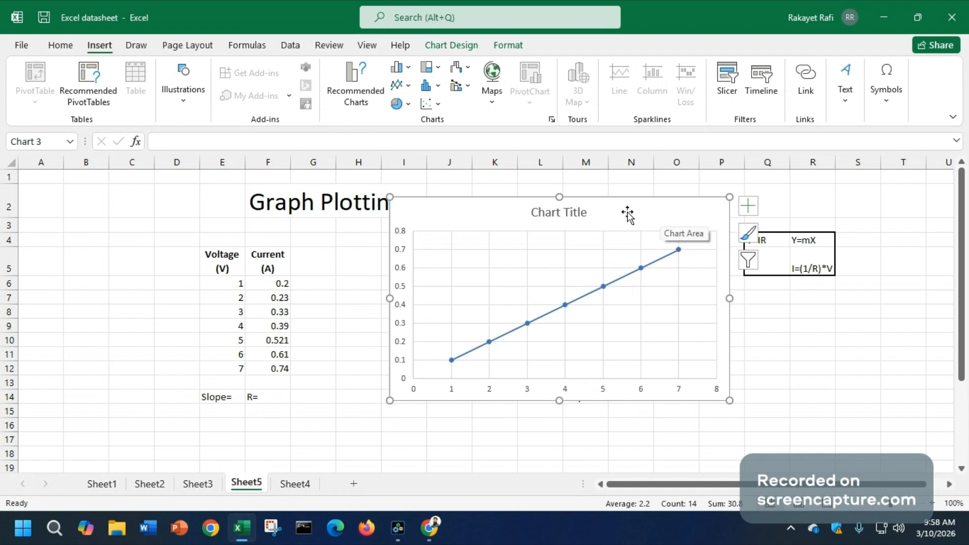
- Move the chart below the first data table so that it starts at about row 17
drag(627, 214, 434, 208)
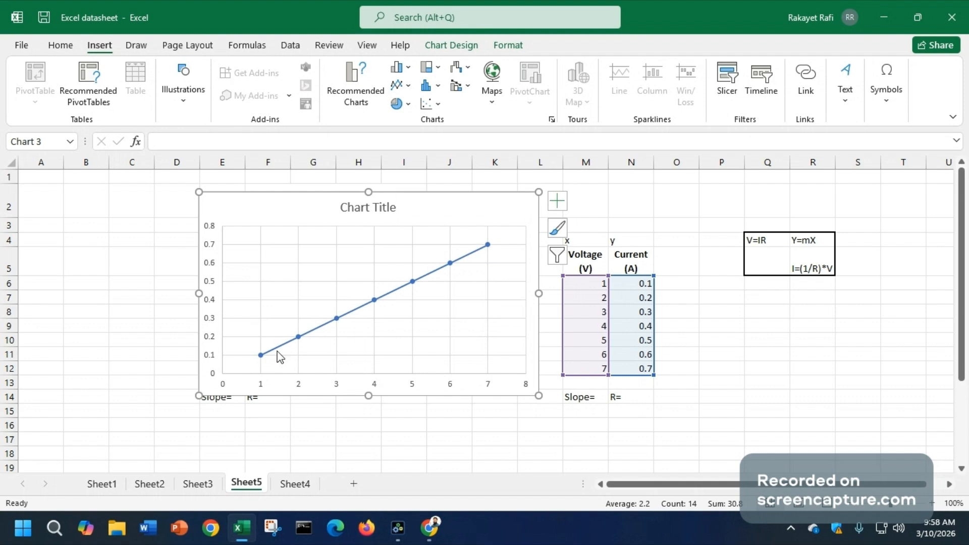
click(583, 412)
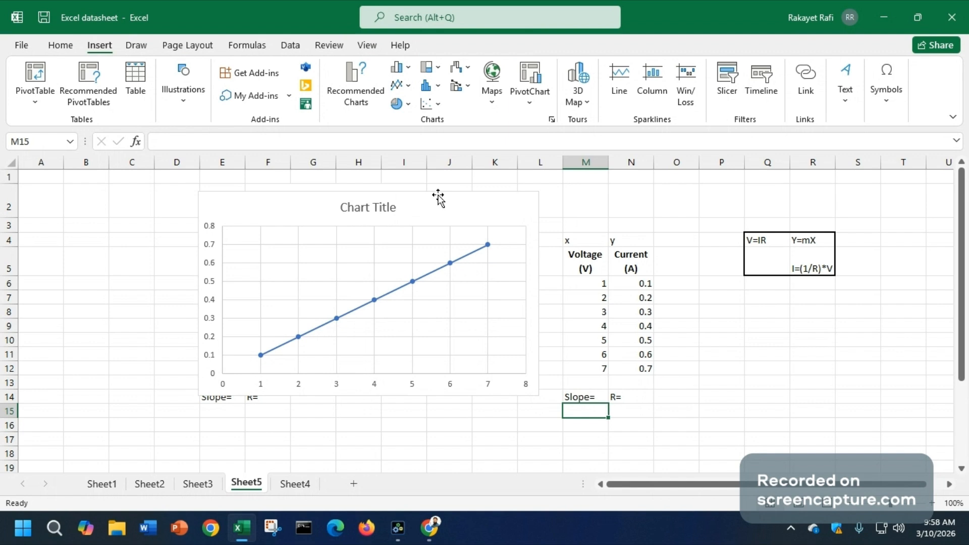
drag(438, 198, 417, 441)
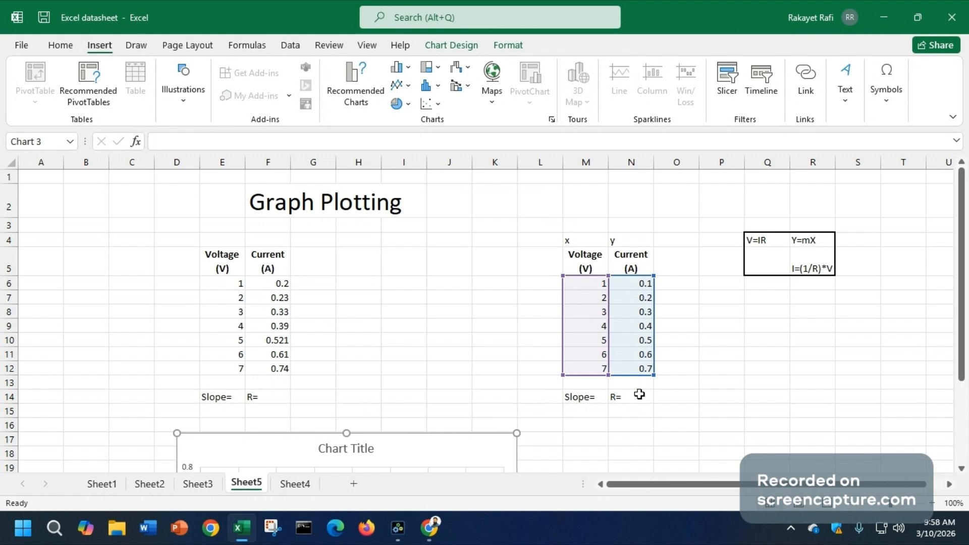
- Calculate the slope in M15 with =SLOPE(N6:N12,M6:M12), using current as the known y values and voltage as the known x values
click(583, 412)
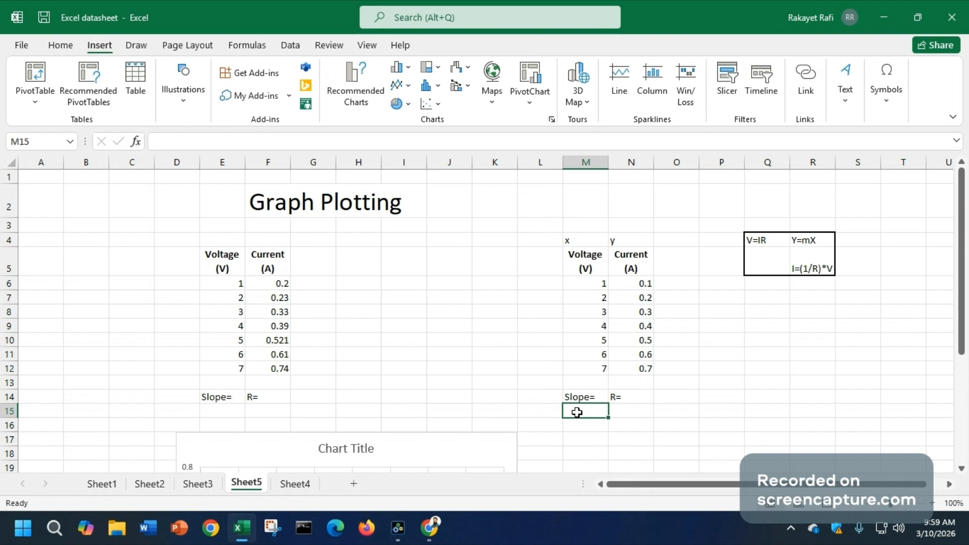
text(=)
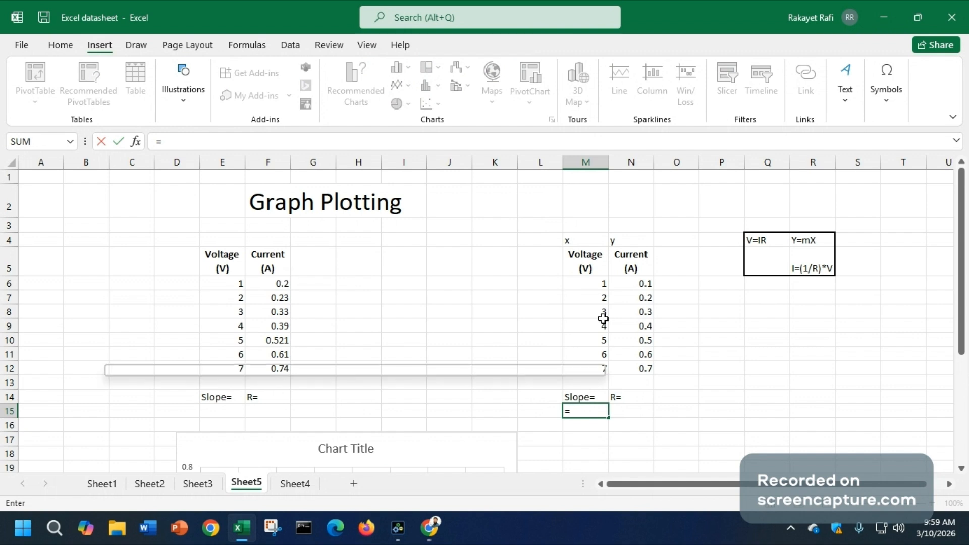
text(slope)
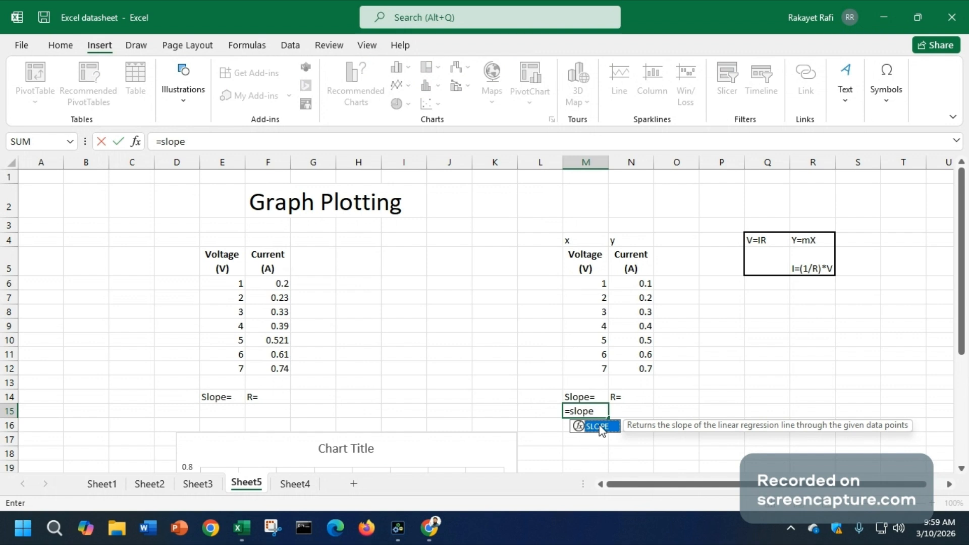
double_click(600, 428)
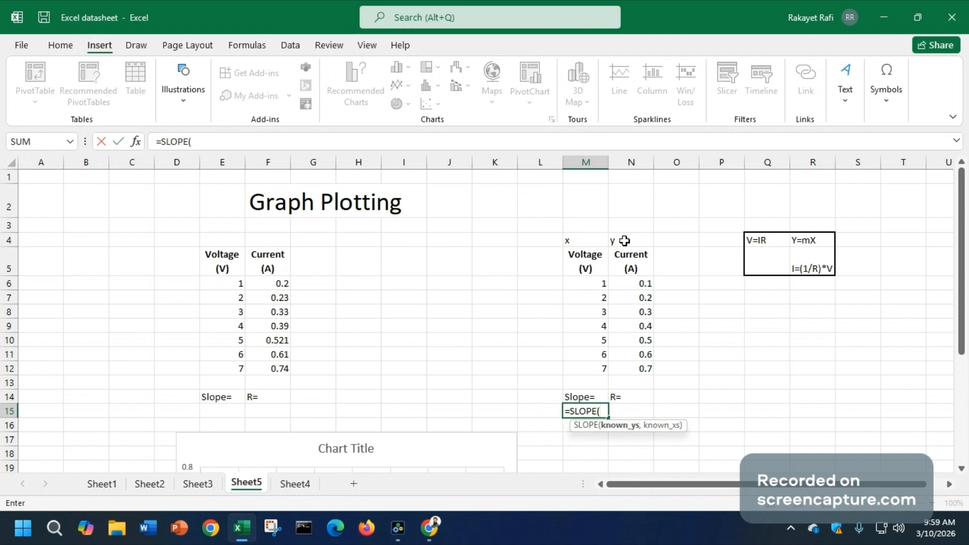
click(593, 284)
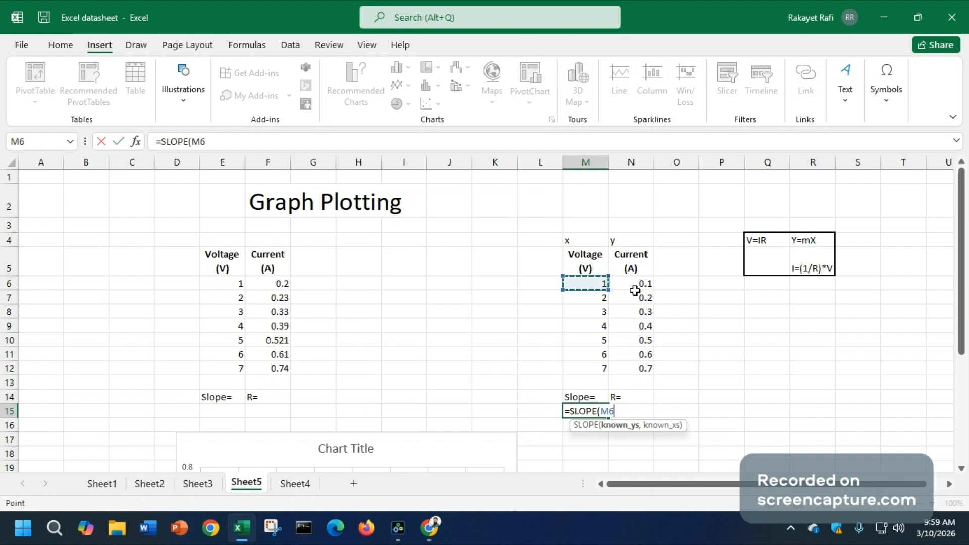
click(635, 286)
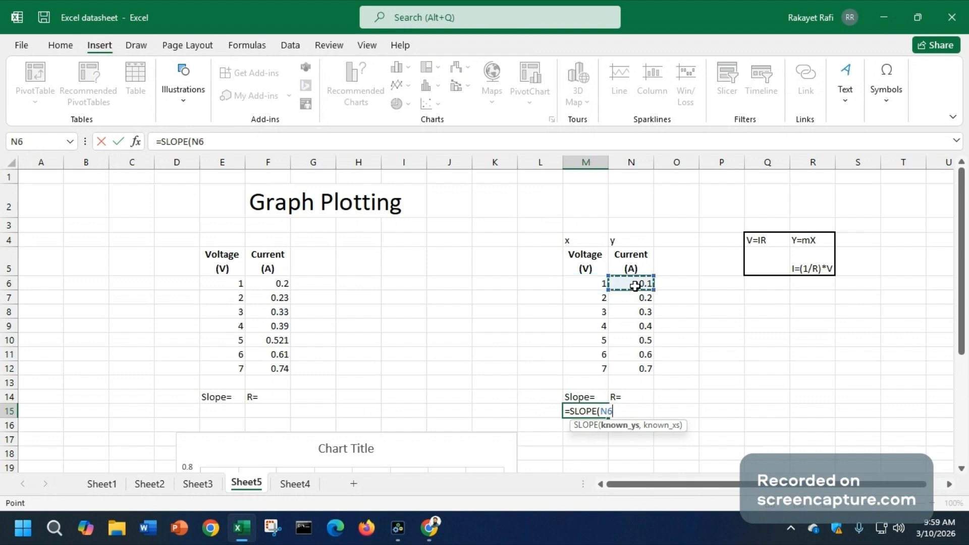
shift+click(643, 370)
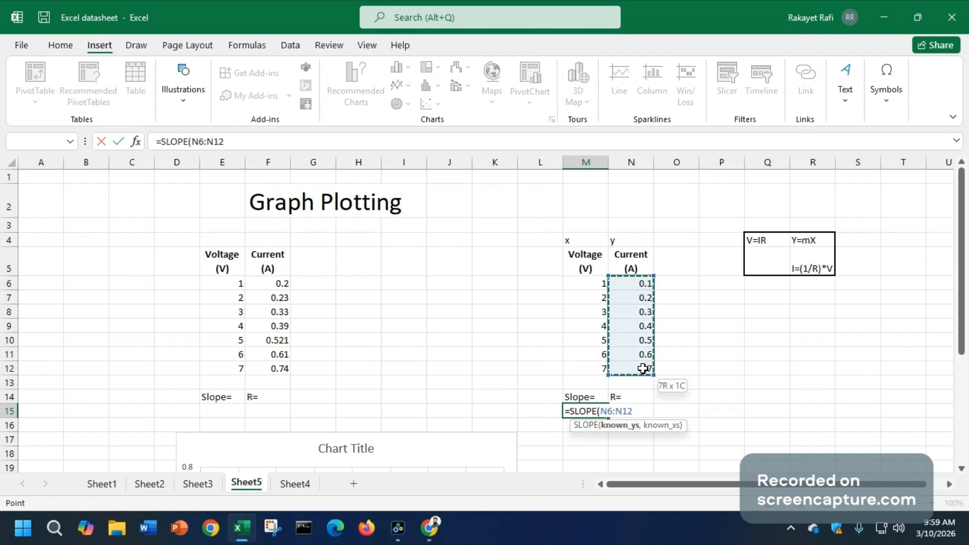
text(,)
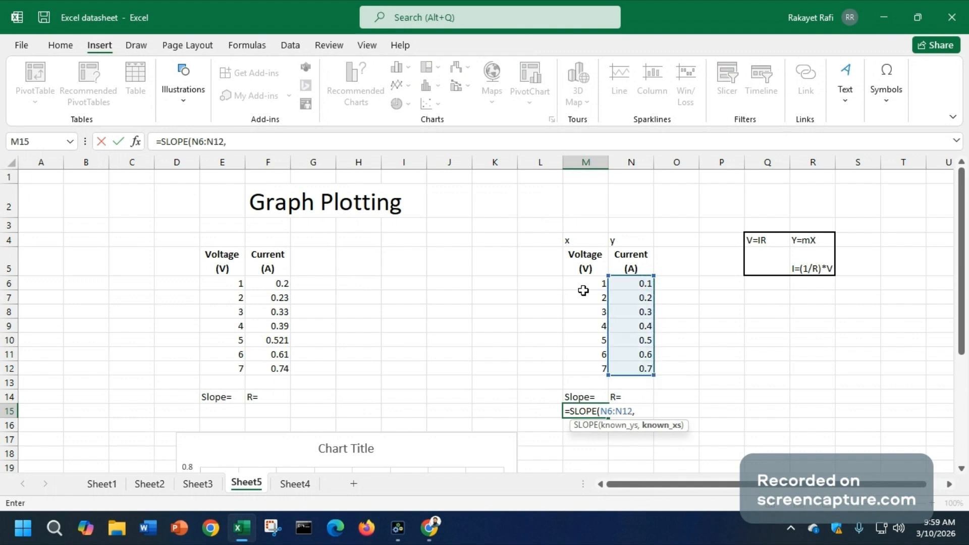
click(584, 291)
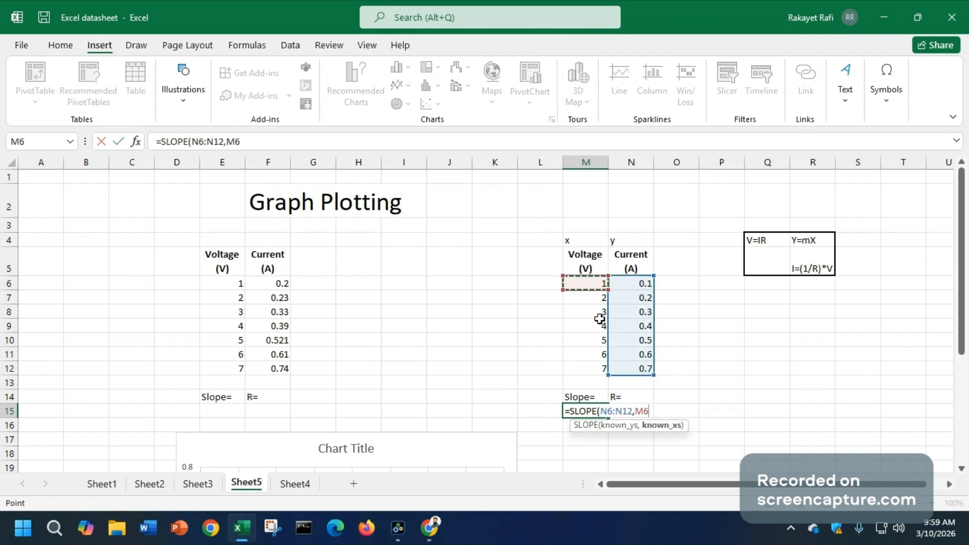
shift+click(600, 368)
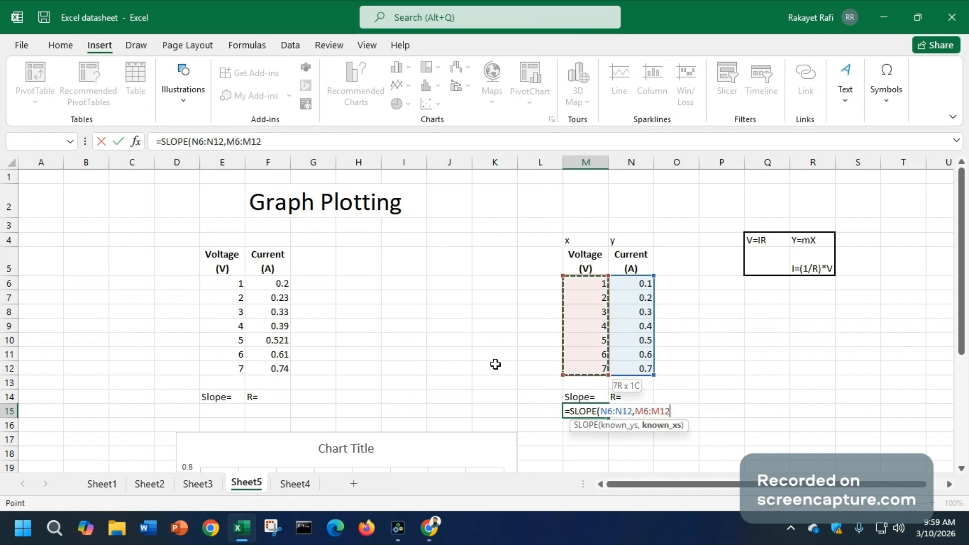
key(Return)
key(Up)
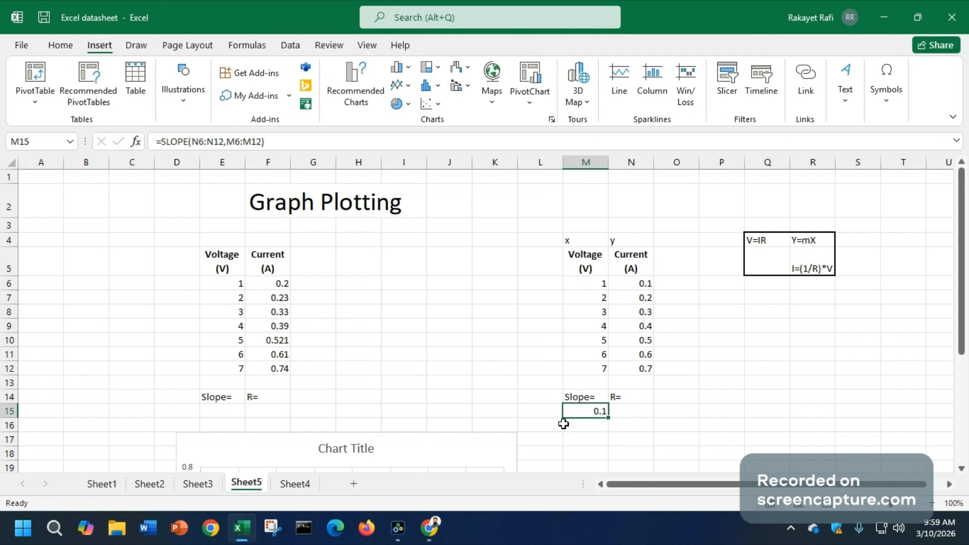
- Calculate the resistance in N15 as the reciprocal of the slope with =1/M15
key(Right)
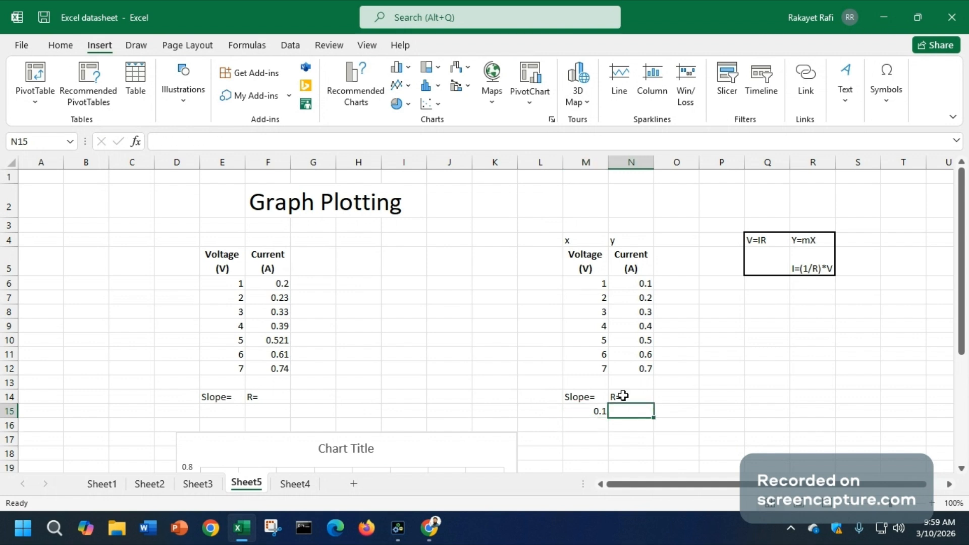
text(=)
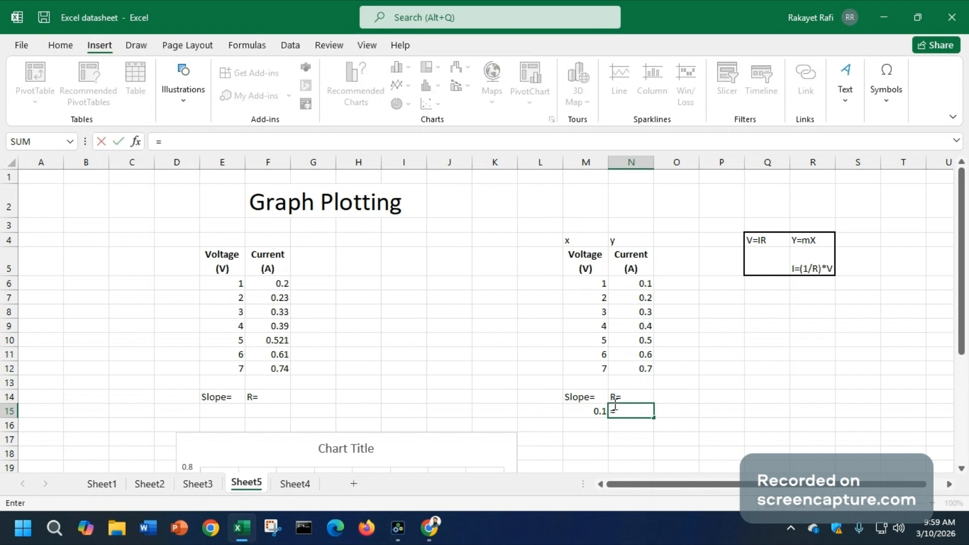
text(1/)
click(575, 412)
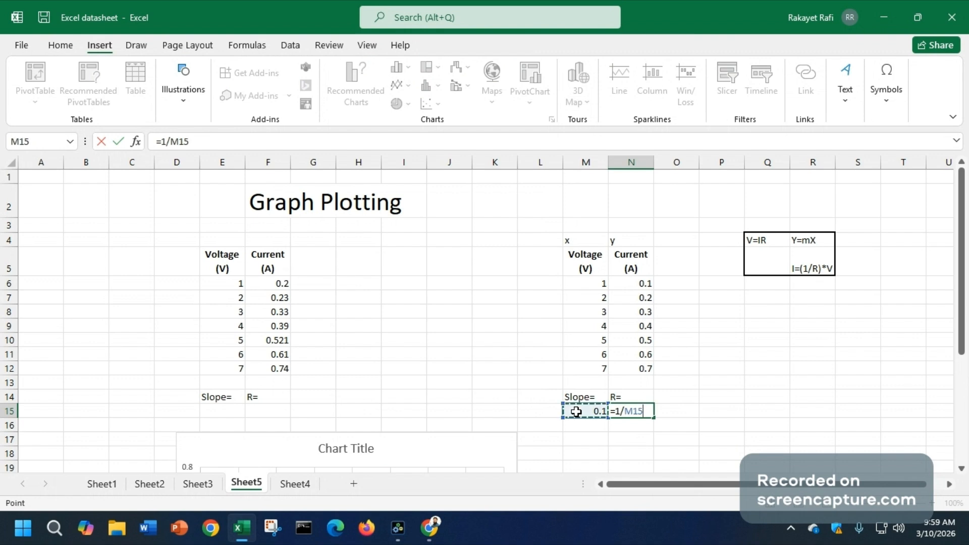
key(Return)
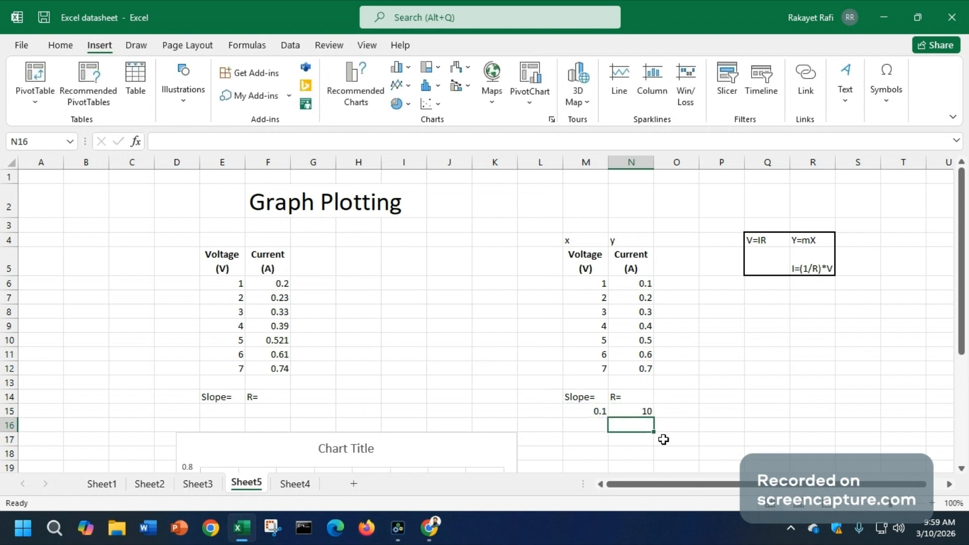
click(636, 411)
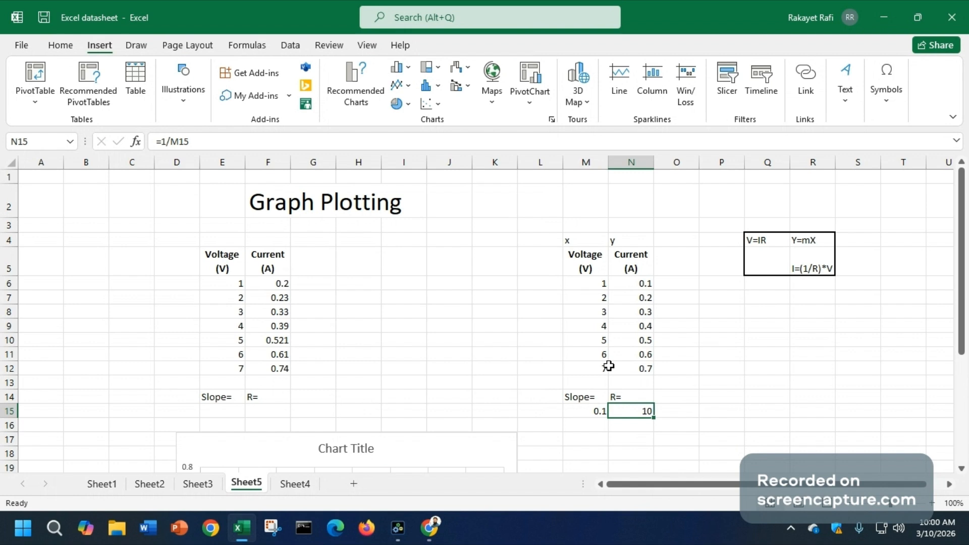
- Move the existing chart beside the second data table, just below the boxed V=IR equations
drag(482, 427, 911, 300)
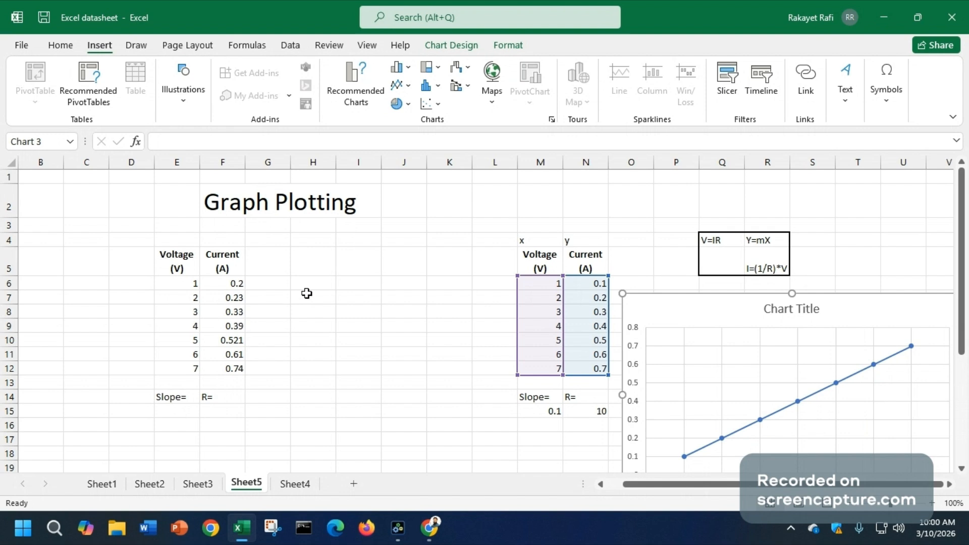
- Insert a markers-only scatter chart from the first table's voltage and current values in E6:F12
click(192, 283)
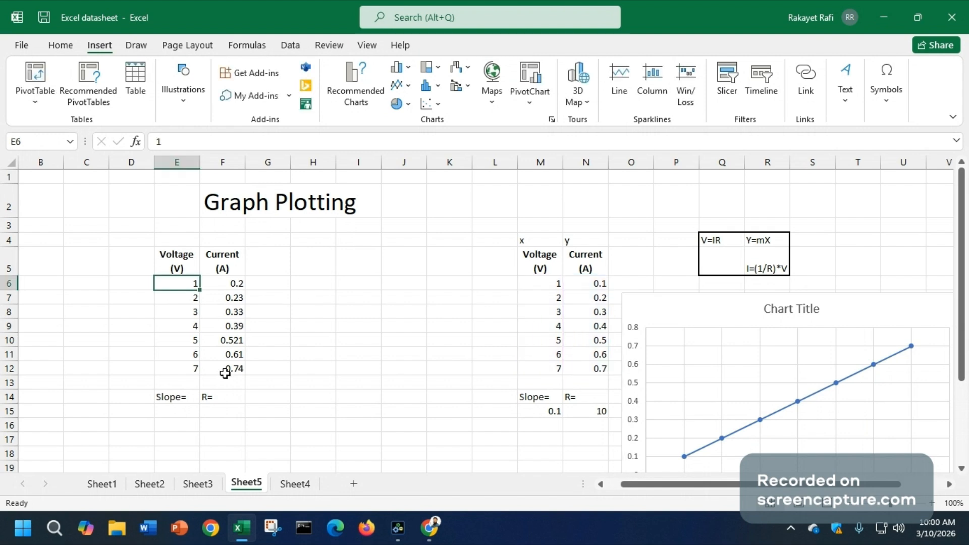
shift+click(225, 373)
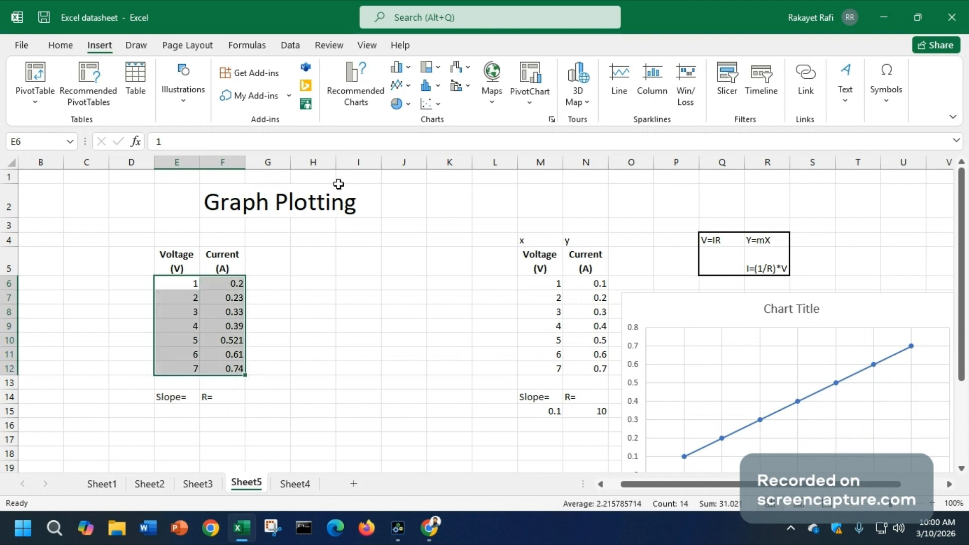
click(437, 104)
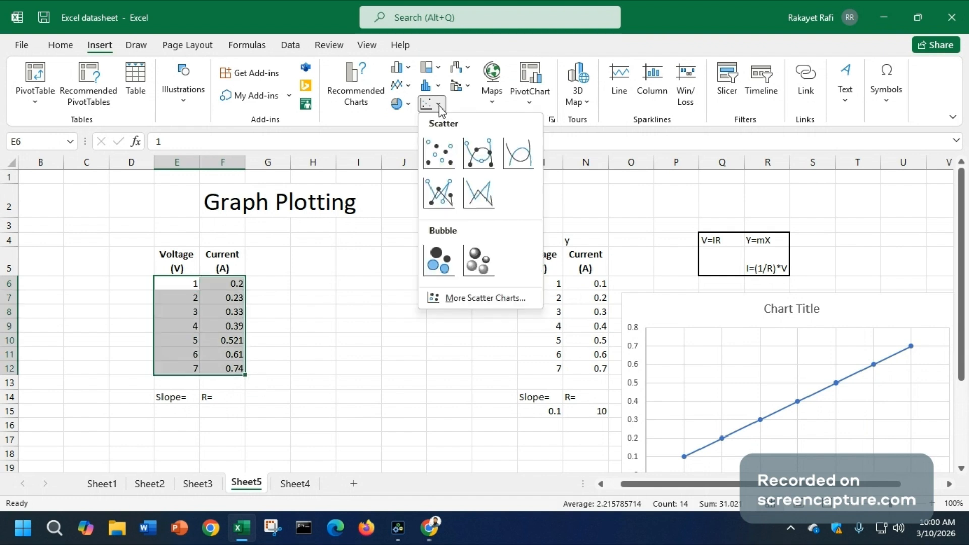
click(437, 160)
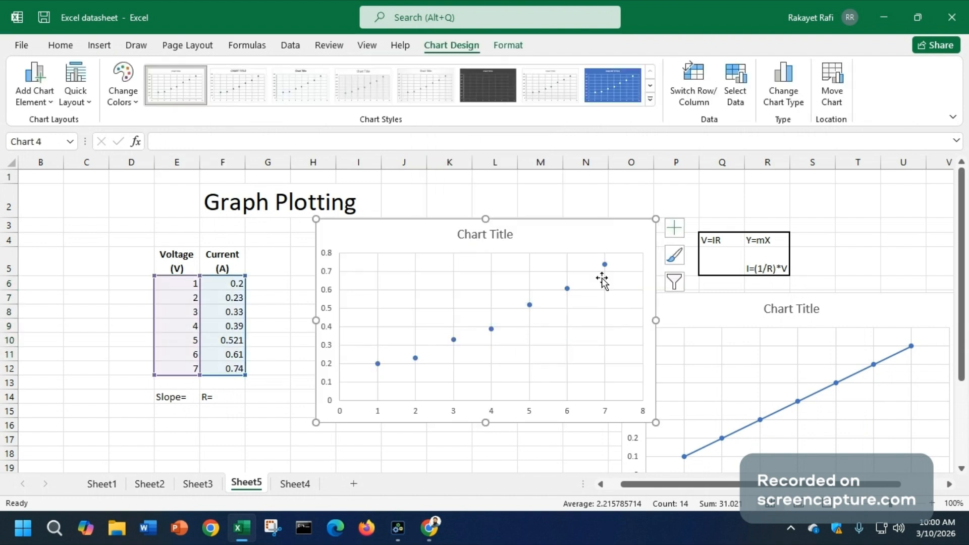
- Try Scatter with Smooth Lines and Markers on the new chart and return it to markers only
click(99, 46)
click(438, 104)
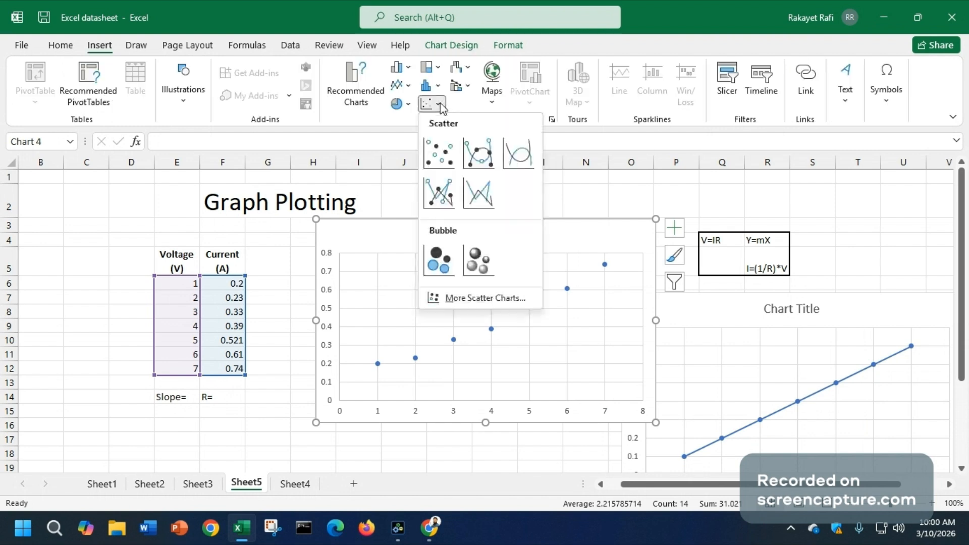
click(467, 159)
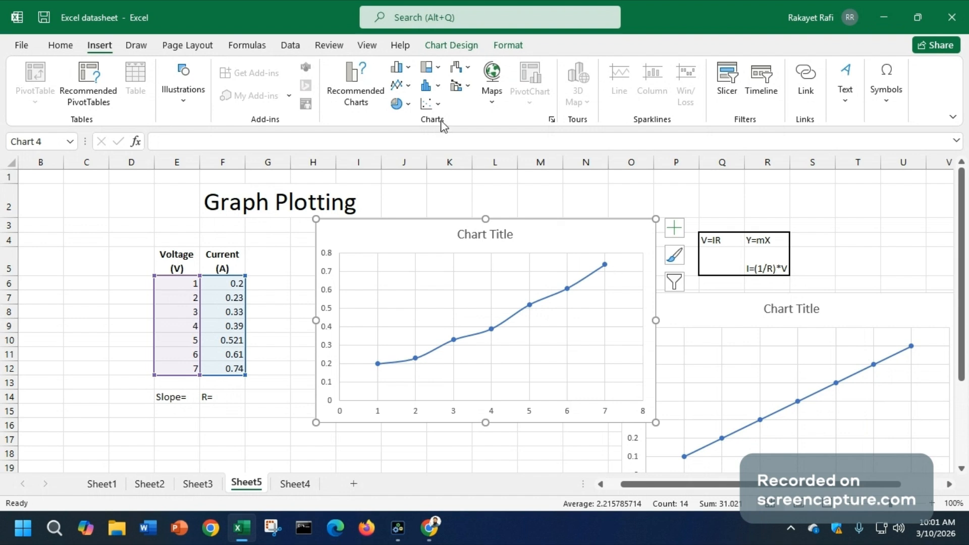
click(430, 104)
click(441, 154)
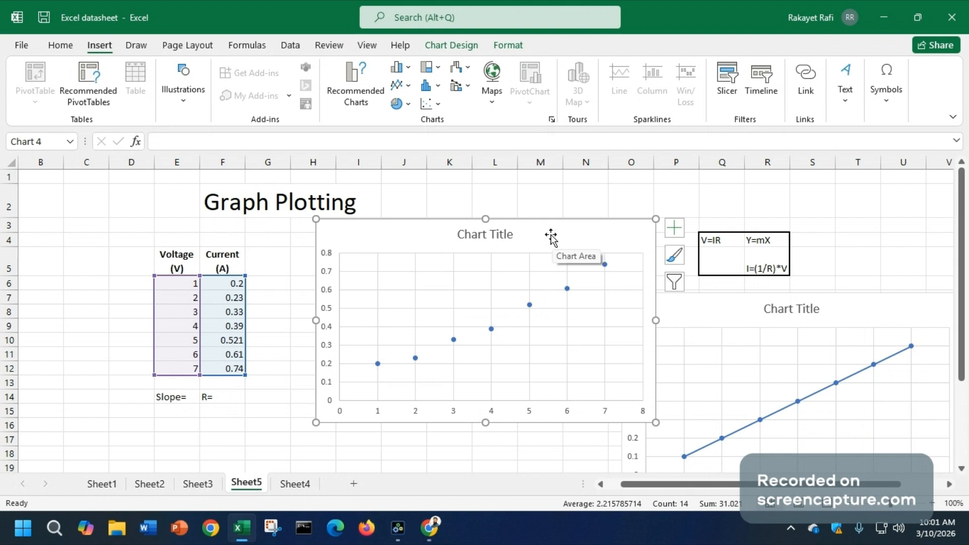
- Move the new chart closer to the first data table and add a linear trendline to its data series
drag(551, 236, 502, 224)
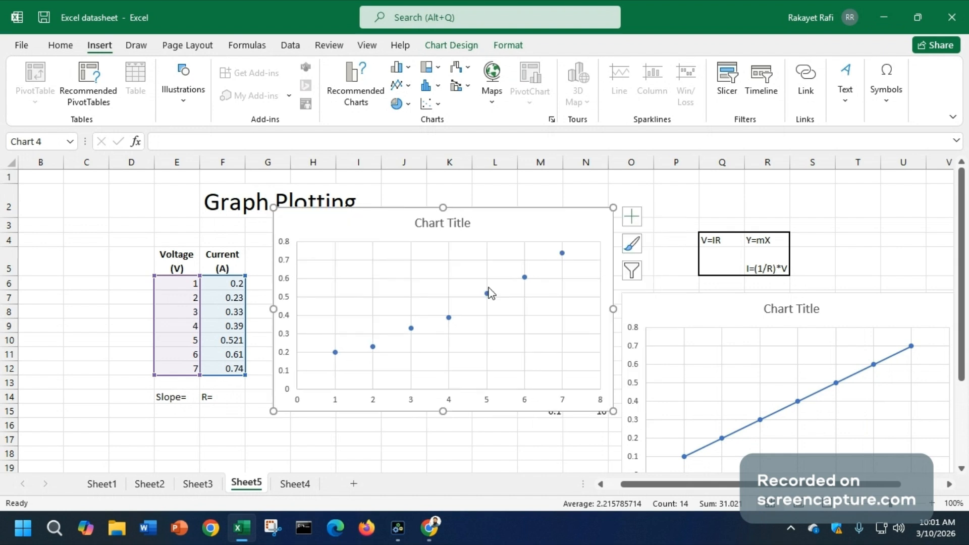
mouse_move(490, 295)
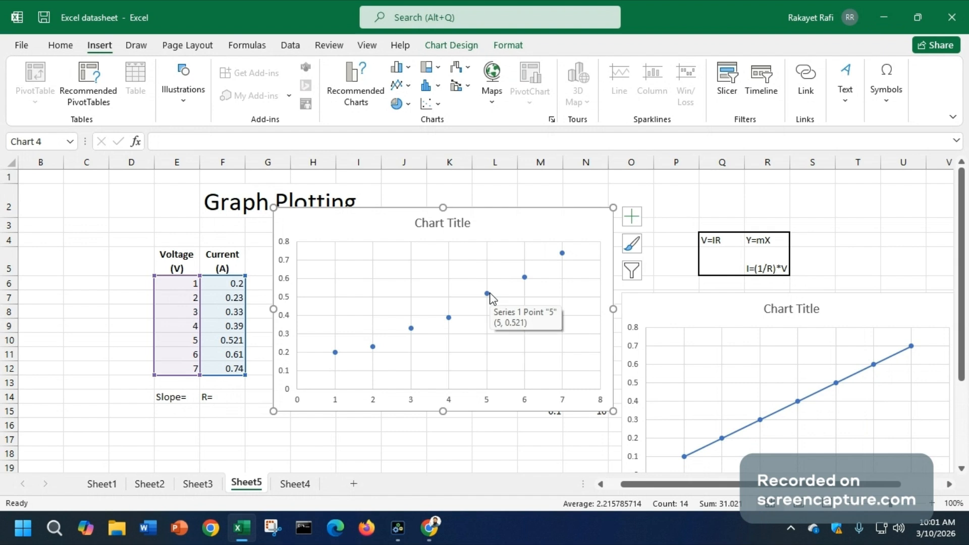
right_click(490, 298)
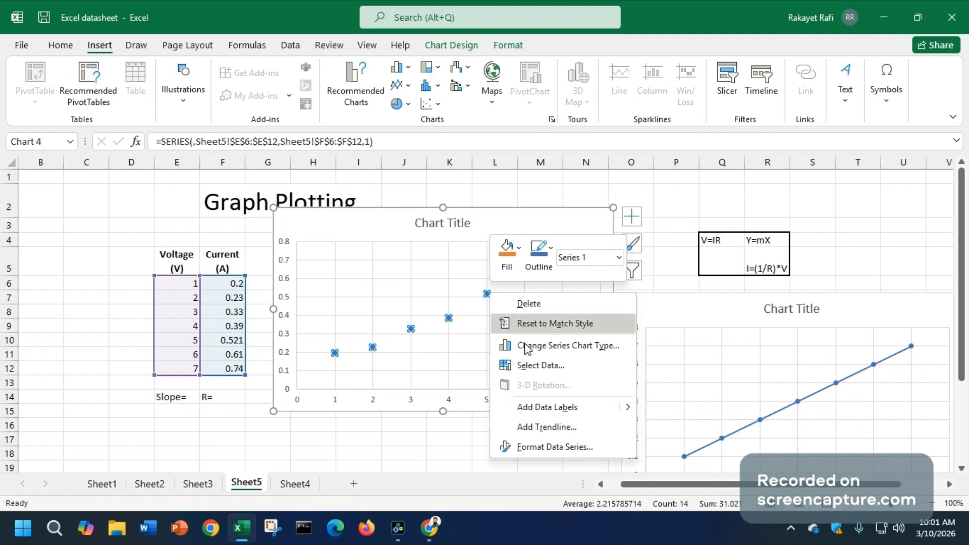
click(531, 426)
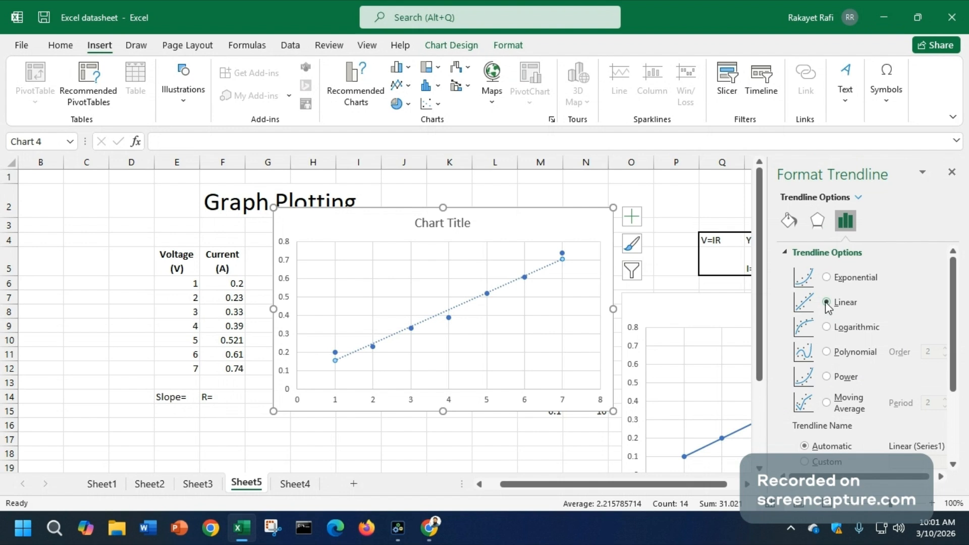
- Try the Logarithmic and Exponential trendline types and return the trendline to Linear
click(827, 328)
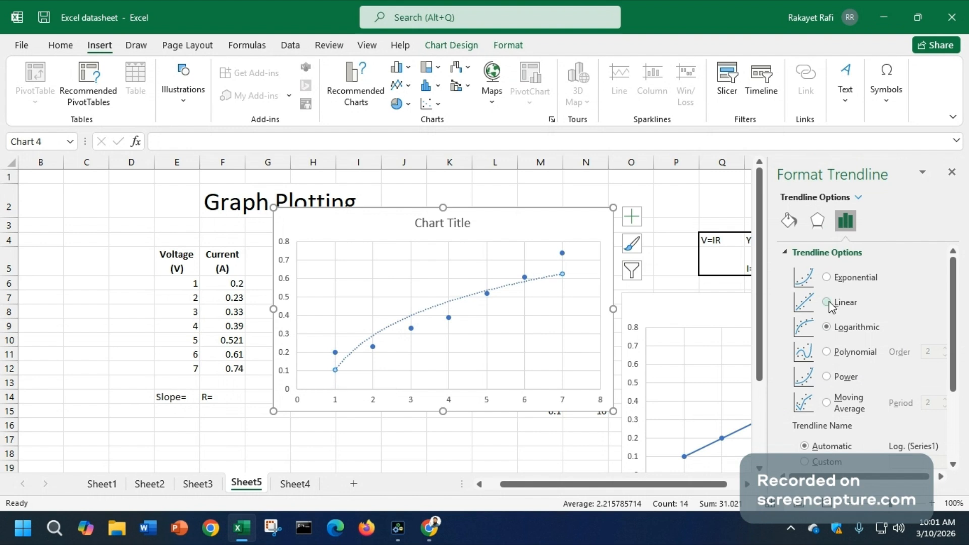
click(826, 277)
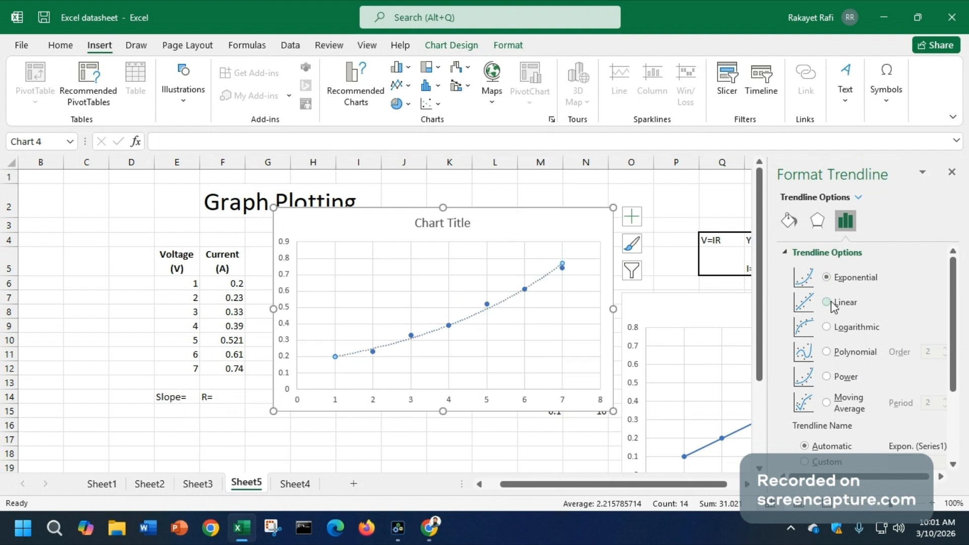
click(826, 302)
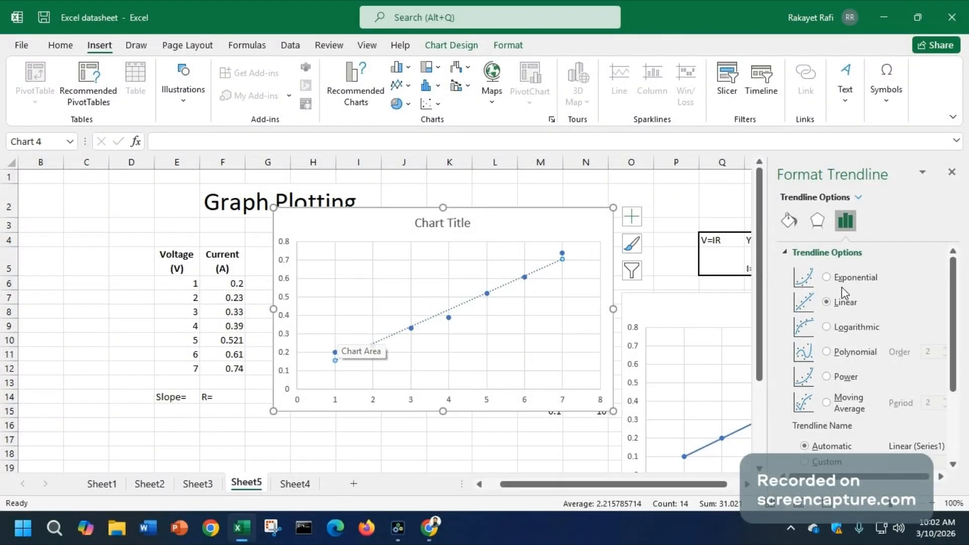
- Display the trendline's equation on the chart and place the label above the line near the plot's upper middle
scroll(844, 293, down, 3)
scroll(843, 288, down, 1)
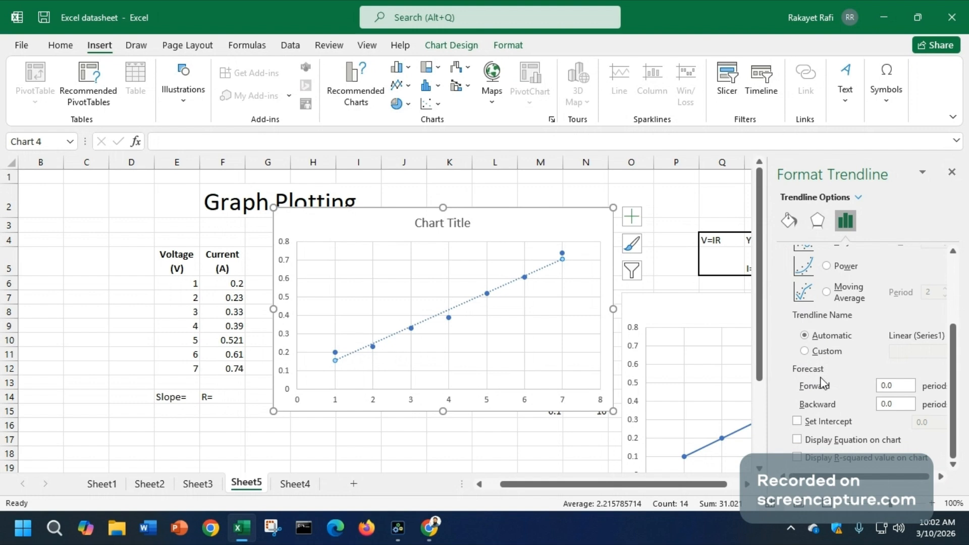
click(797, 440)
click(513, 260)
drag(498, 252, 411, 254)
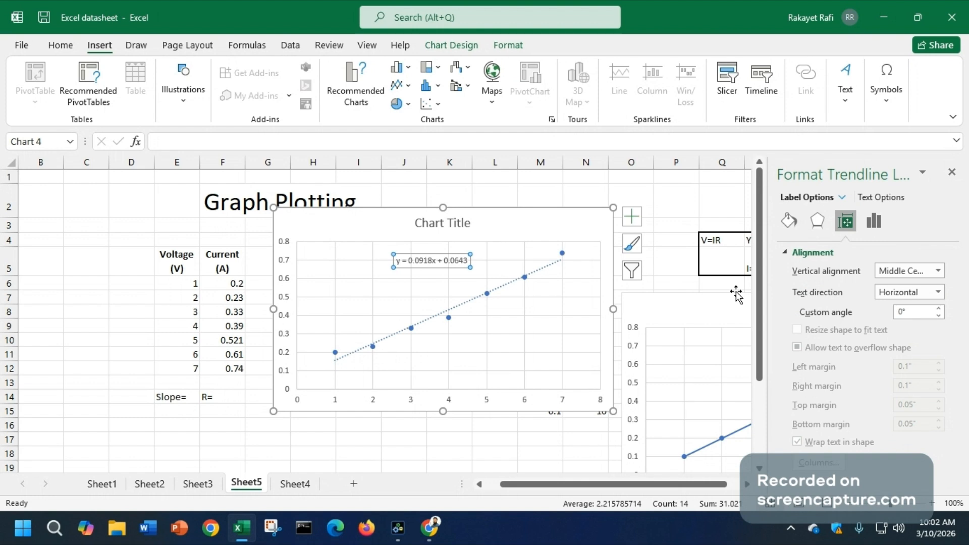
- Display the R-squared value for the first table's linear trendline on its chart
click(444, 312)
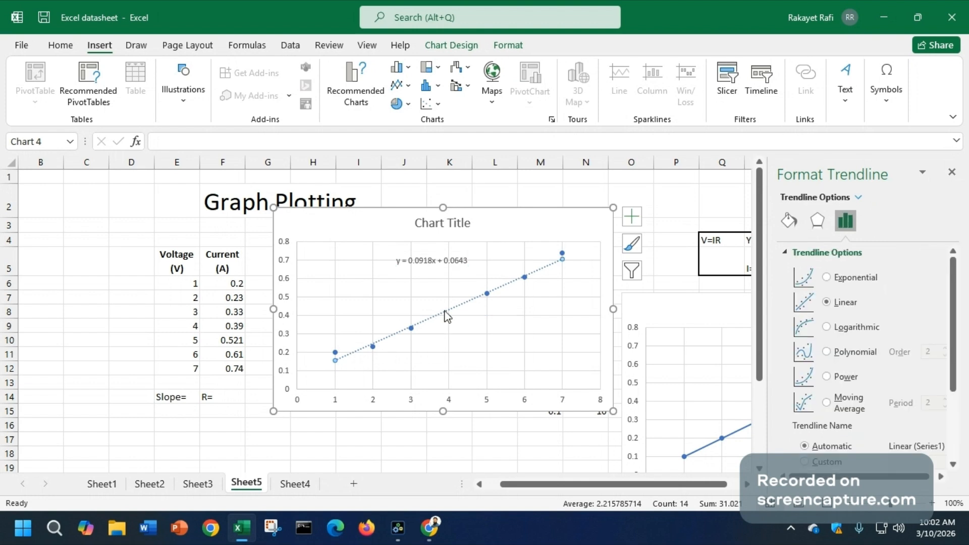
scroll(809, 366, down, 3)
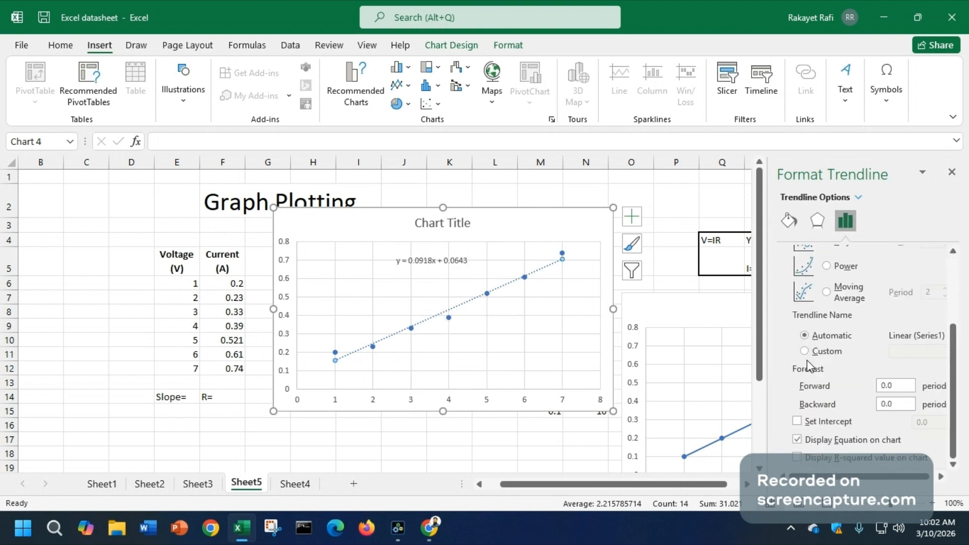
click(796, 458)
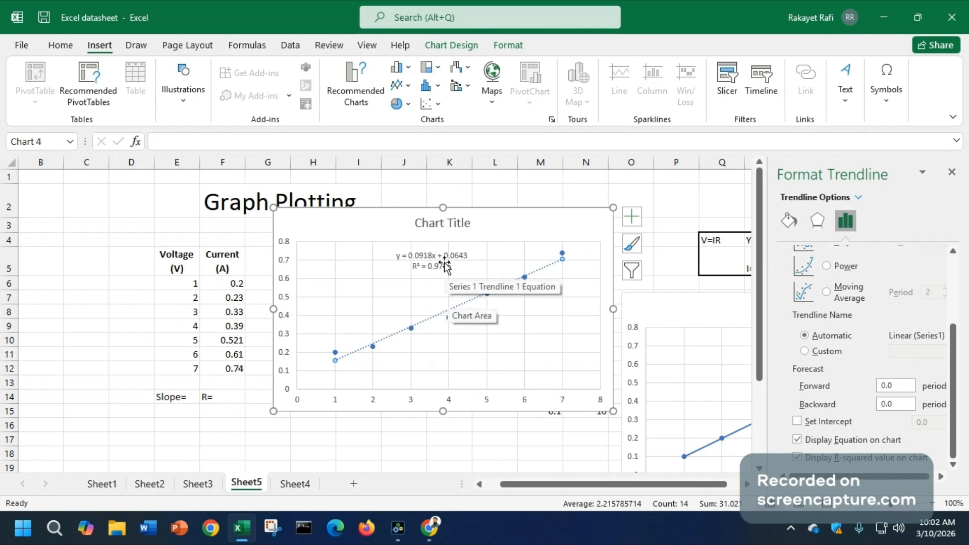
click(951, 173)
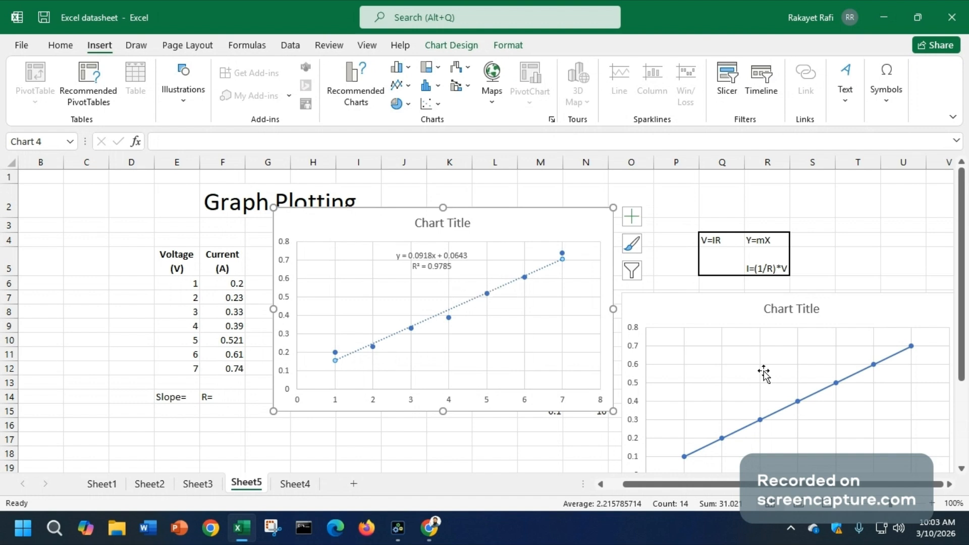
- Add a linear trendline to the second table's chart and display its equation and R-squared value
click(797, 402)
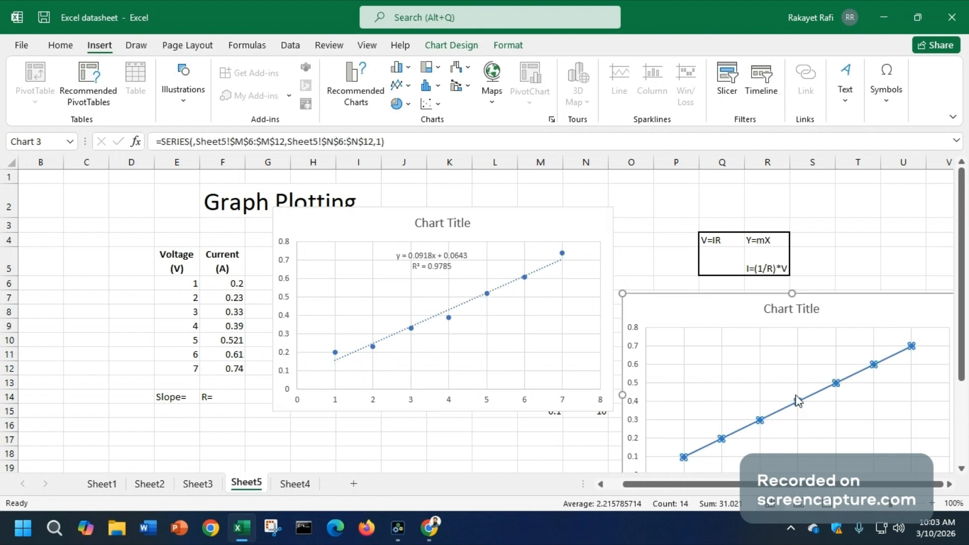
right_click(798, 402)
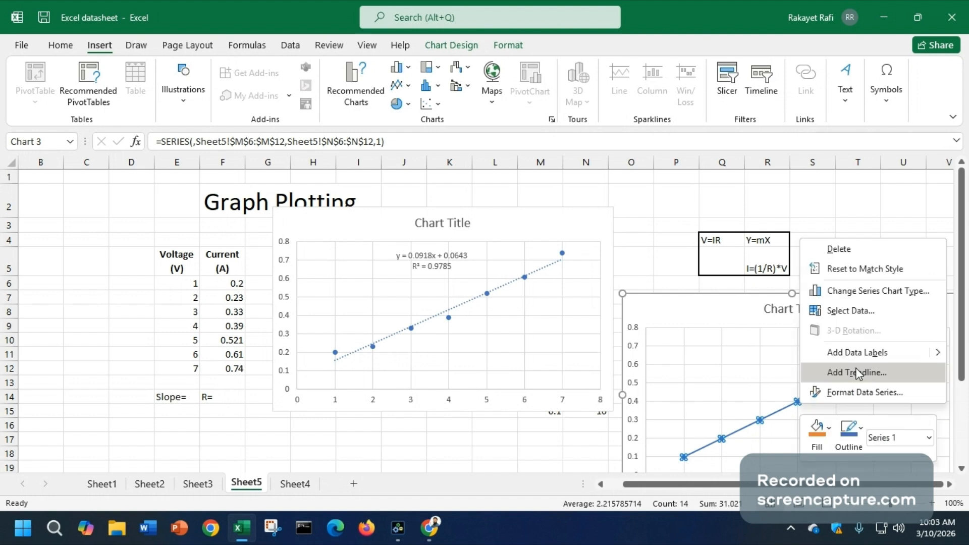
click(857, 373)
scroll(832, 404, down, 3)
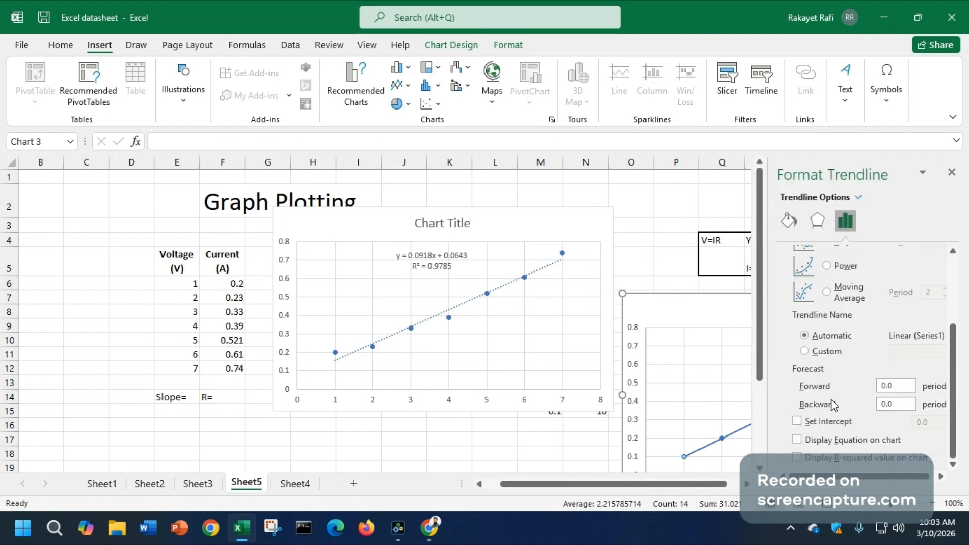
click(798, 439)
click(797, 458)
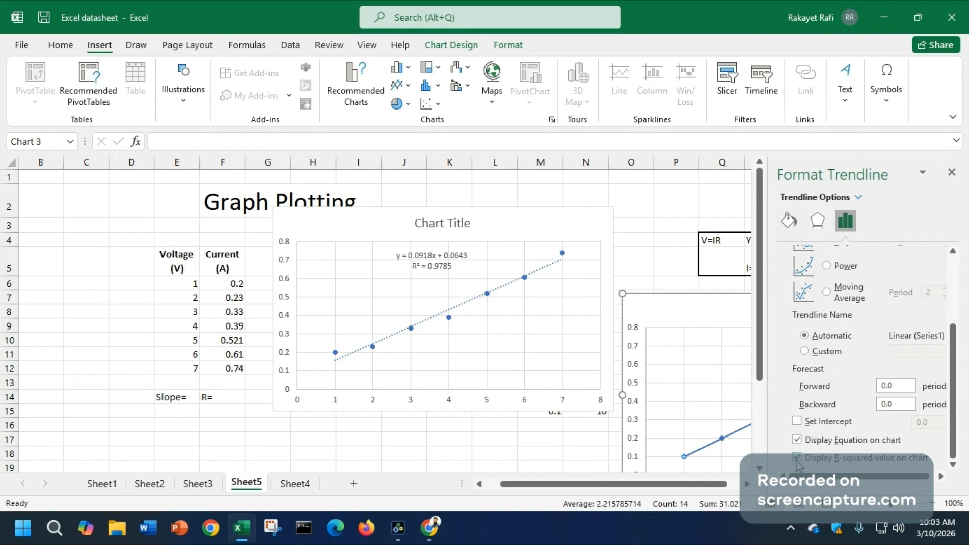
click(700, 311)
click(951, 172)
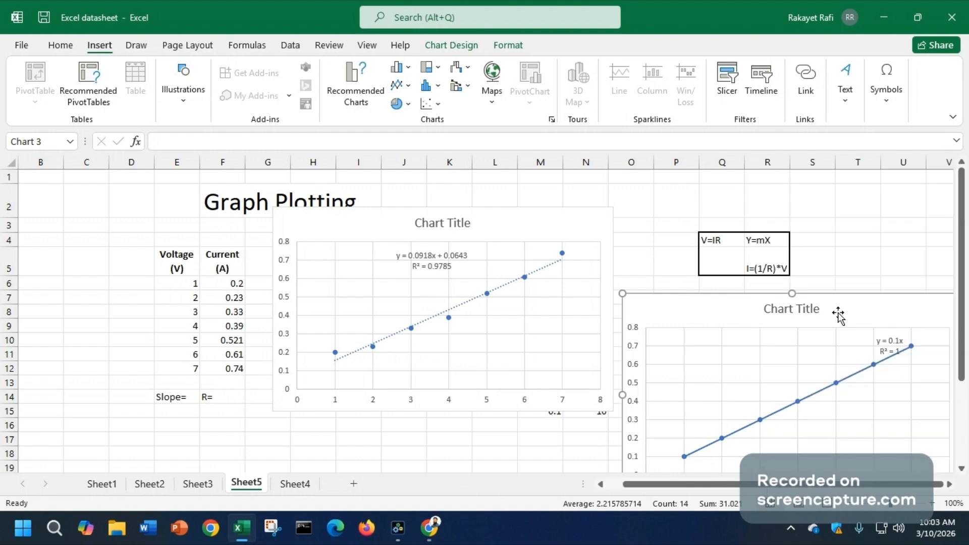
- Move the second table's chart up toward the first chart and place its trendline label above the line near the plot's upper middle
drag(838, 316, 784, 240)
click(804, 249)
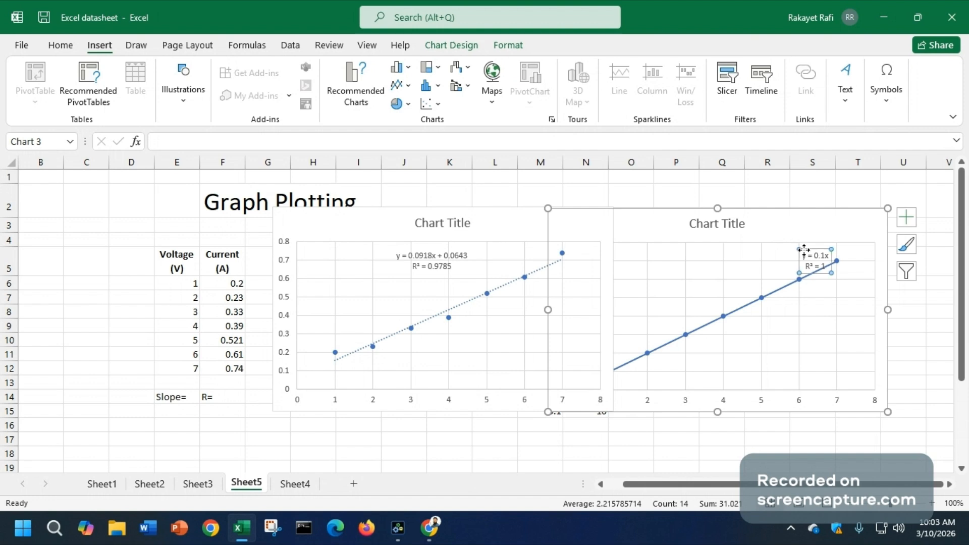
drag(799, 248, 722, 275)
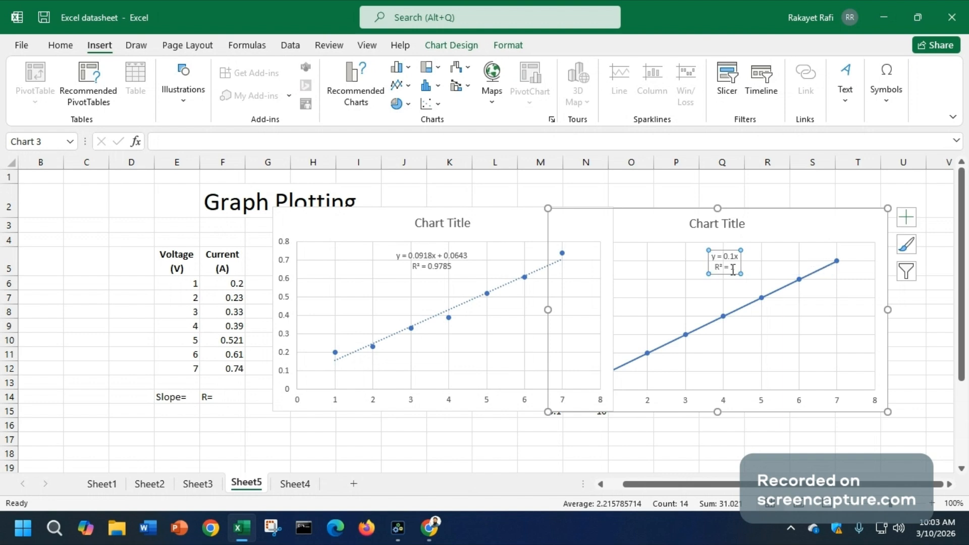
- Arrange the charts so the second sits beside its table below the formula box and the first sits beside the first table
drag(768, 224, 816, 329)
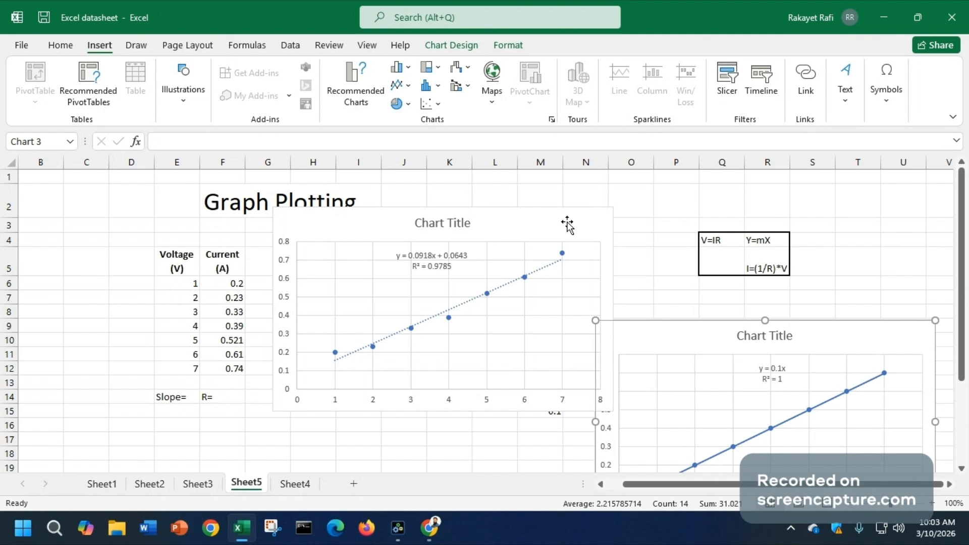
drag(568, 225, 209, 280)
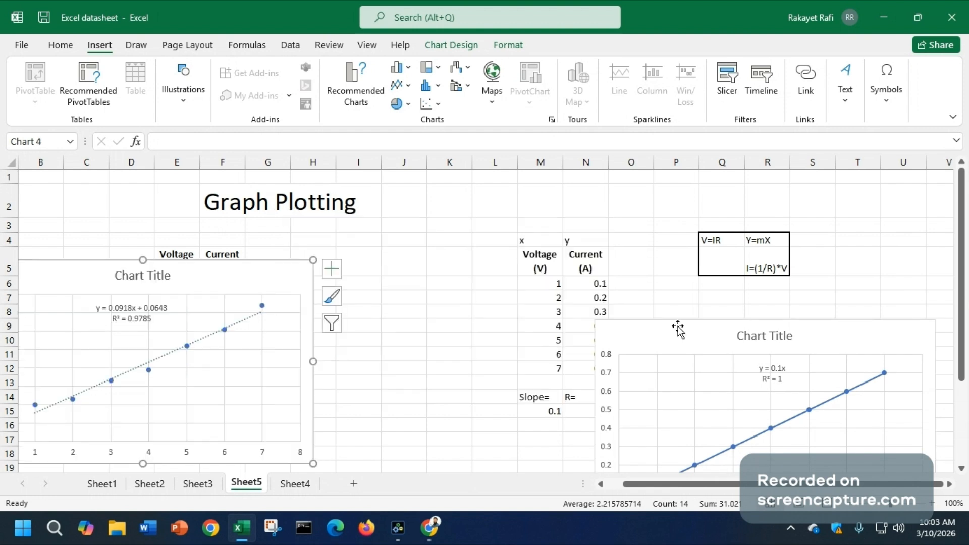
drag(678, 328, 746, 305)
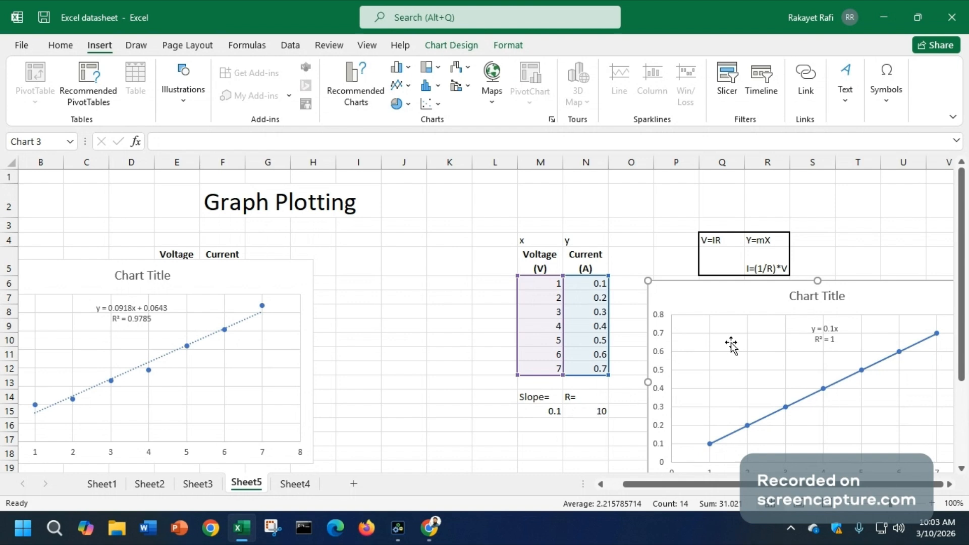
click(243, 267)
drag(242, 266, 570, 210)
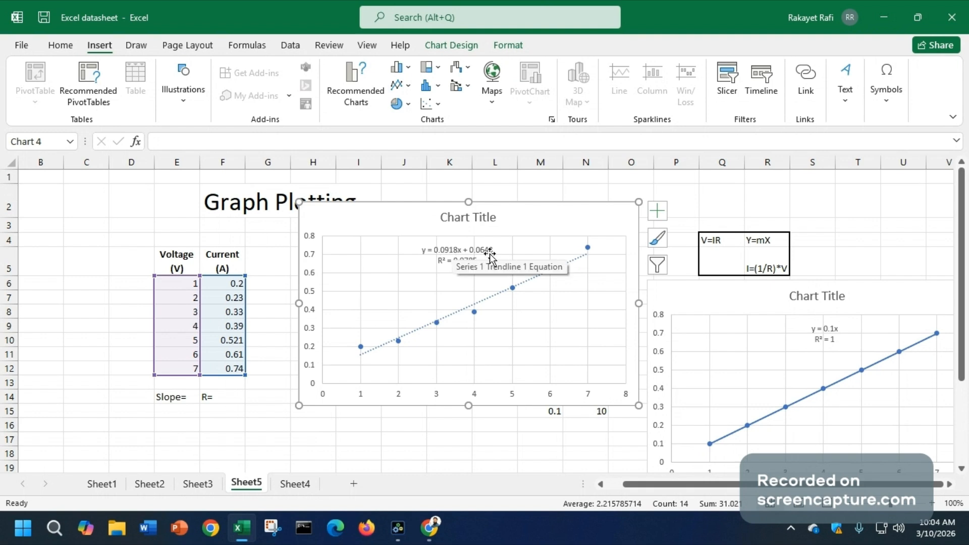
- Enter the x coefficient from the first chart's trendline equation, 0.0918, as the slope in E15
click(438, 251)
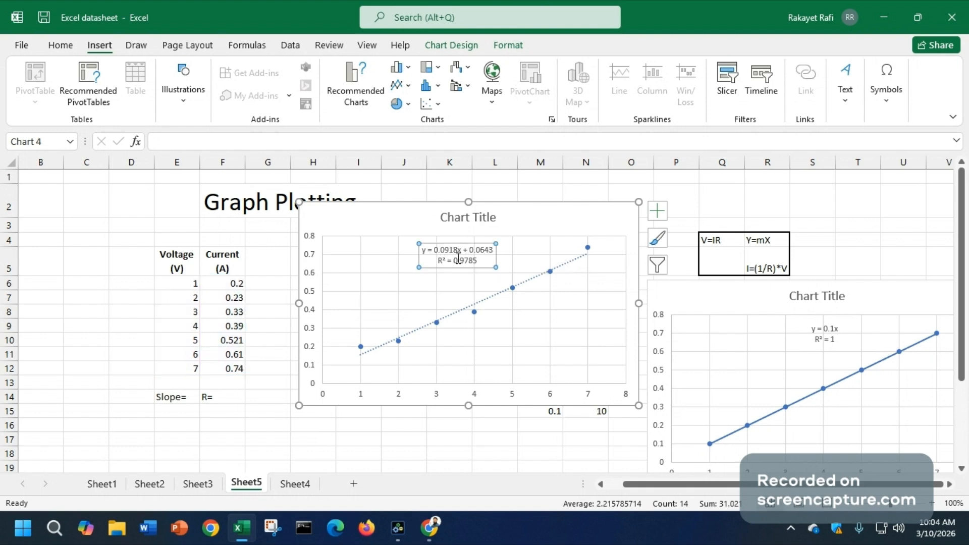
drag(463, 250, 439, 250)
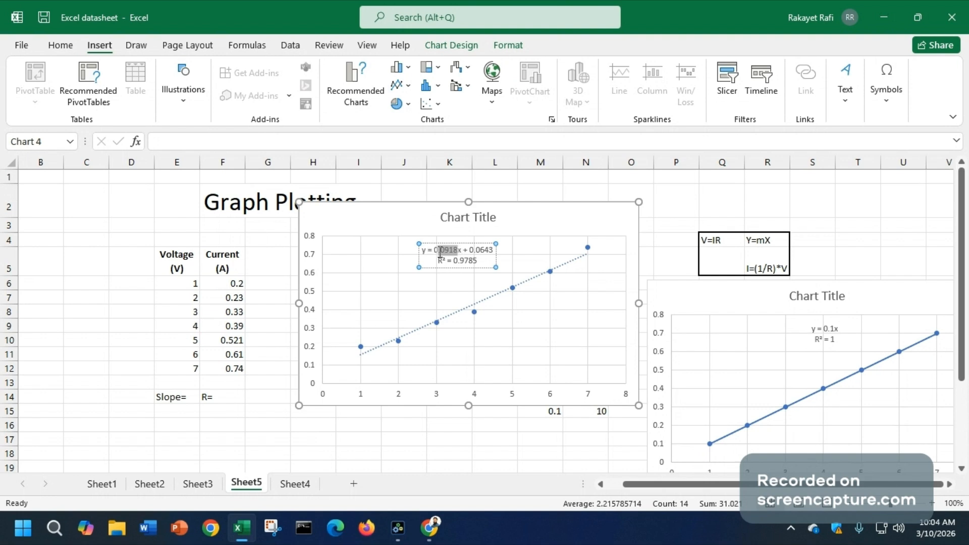
click(192, 409)
text(0)
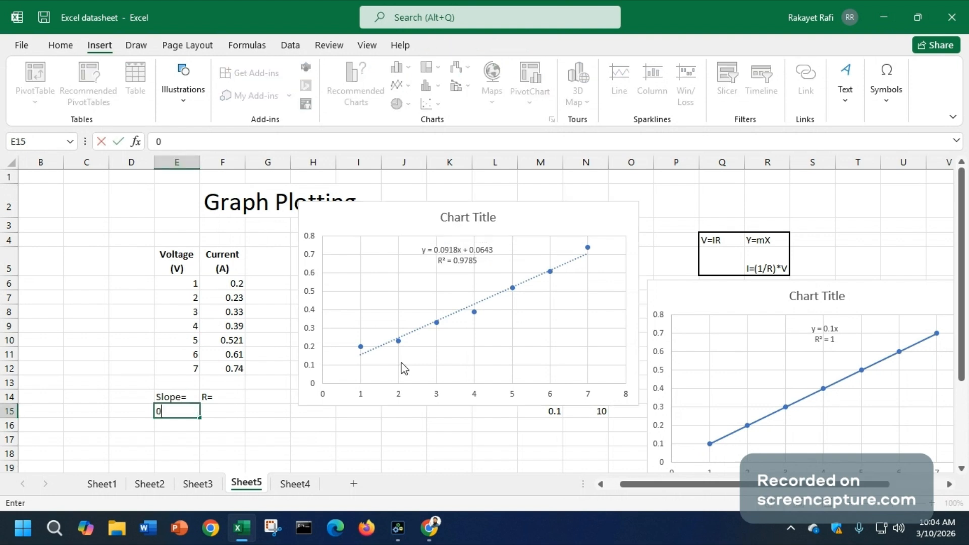
text(.0918)
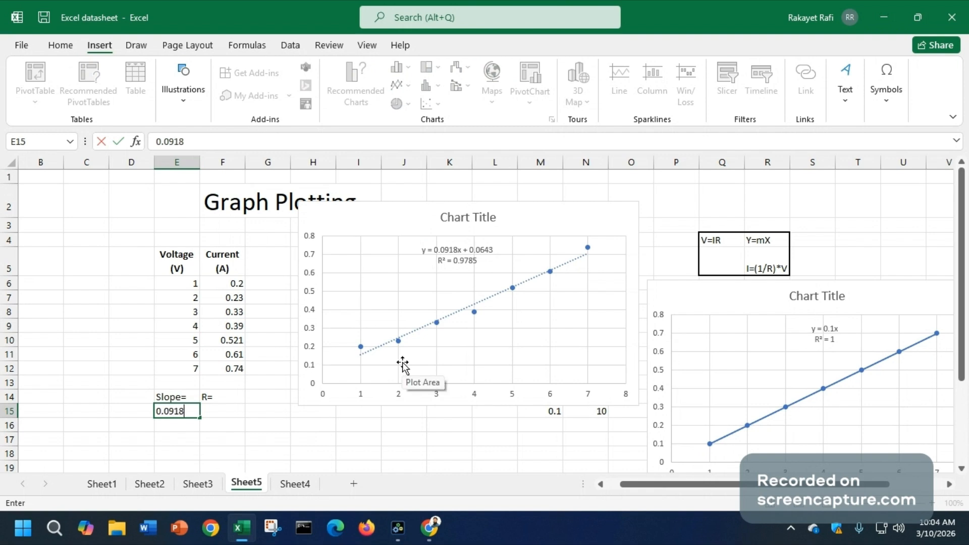
key(Tab)
- Calculate the first table's resistance in F15 as 1 divided by the slope in E15
text(=1)
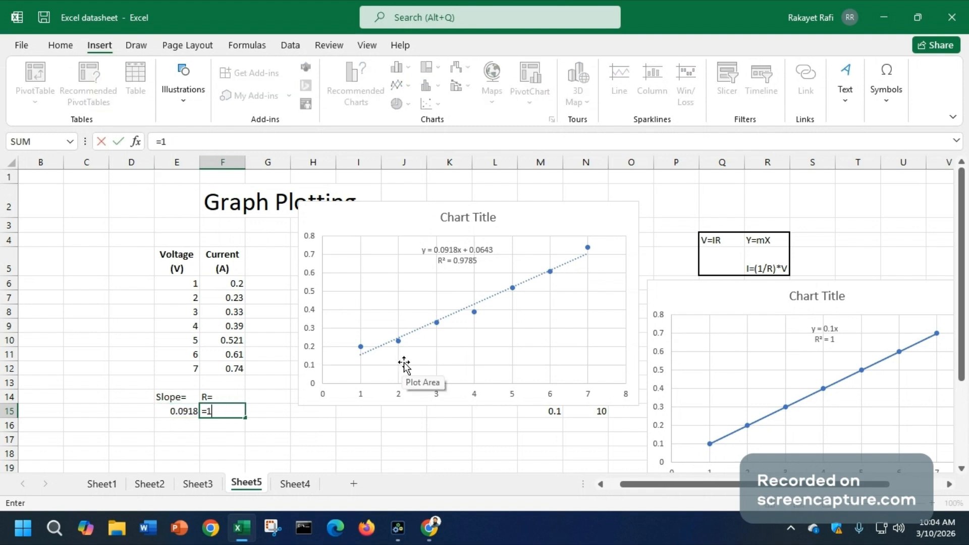
text(/)
click(195, 410)
key(Return)
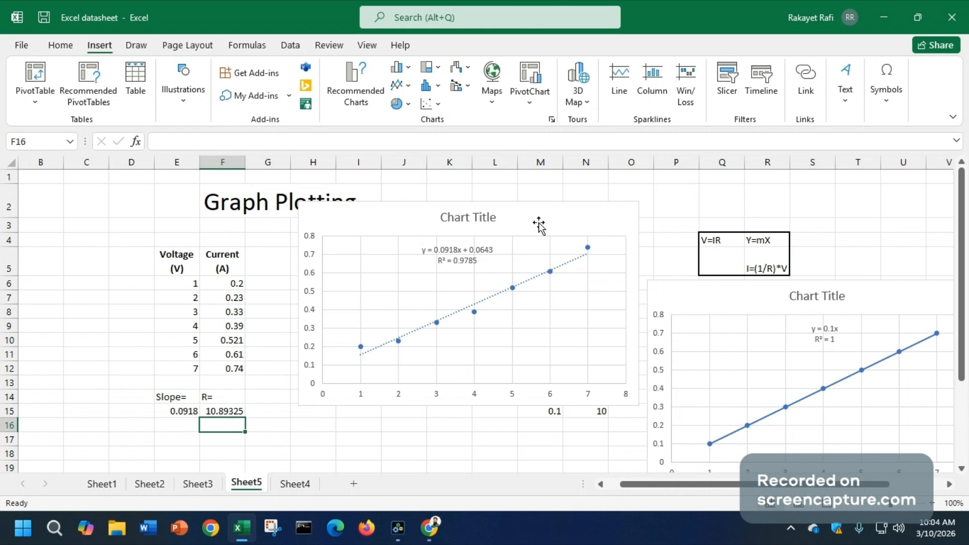
- On Sheet3, move the Ideal Plot chart lower beside the ideal data table, and return to Sheet5
drag(538, 225, 173, 472)
click(197, 483)
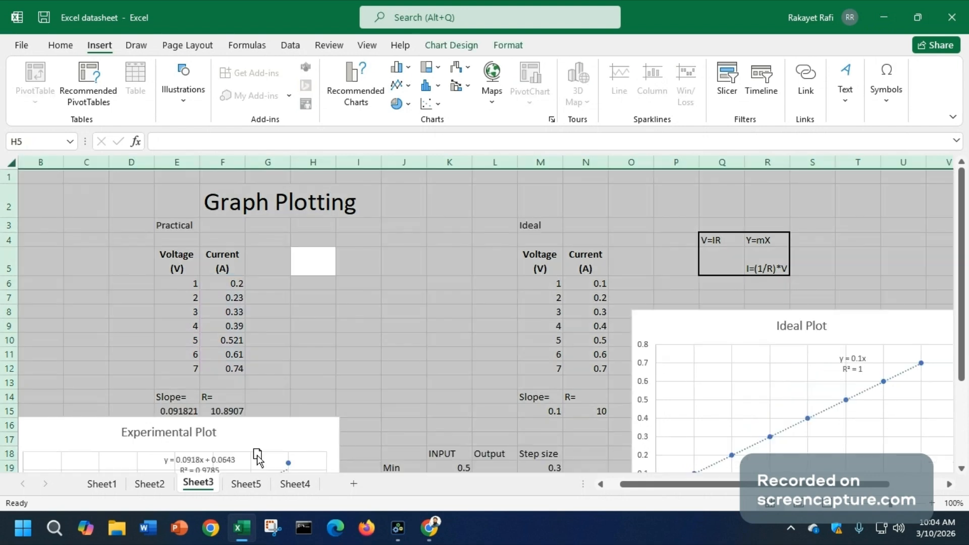
click(331, 367)
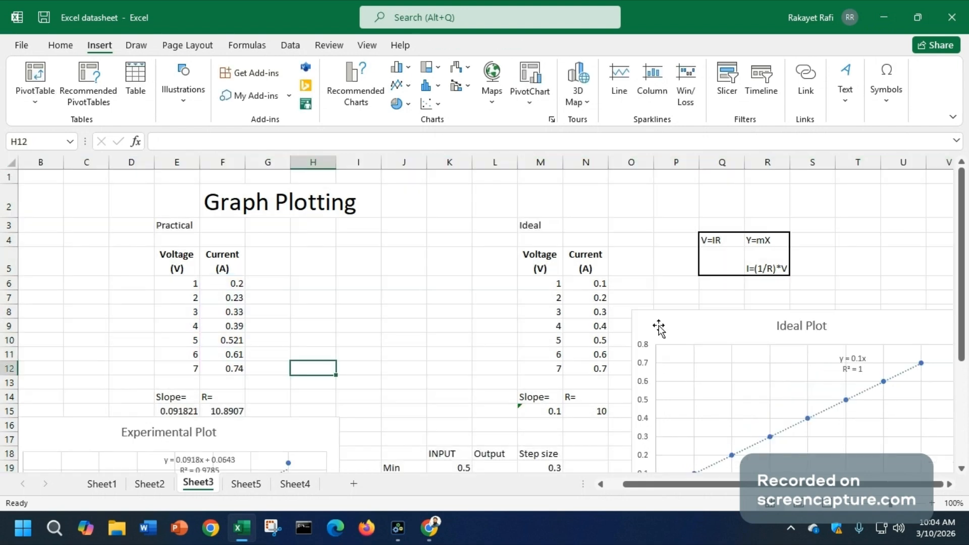
drag(659, 327, 722, 385)
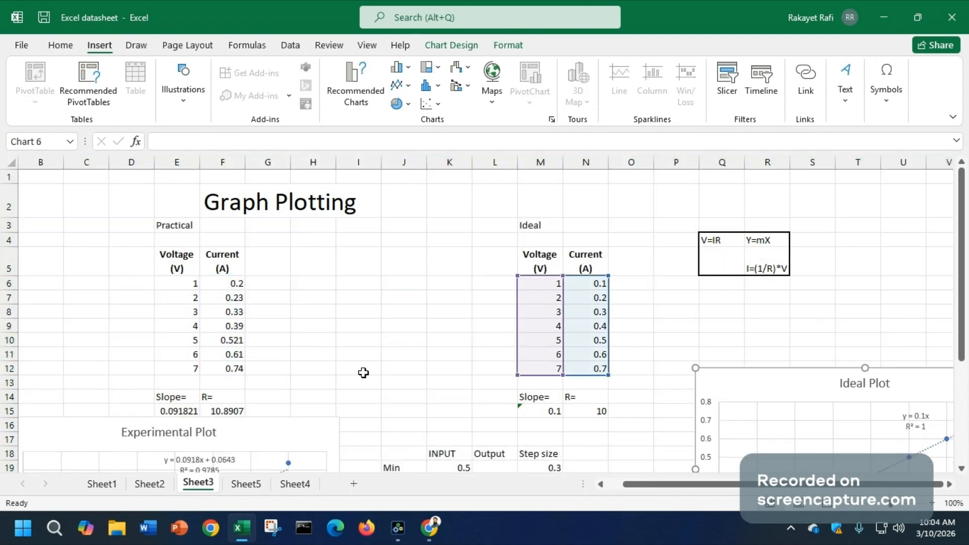
click(245, 484)
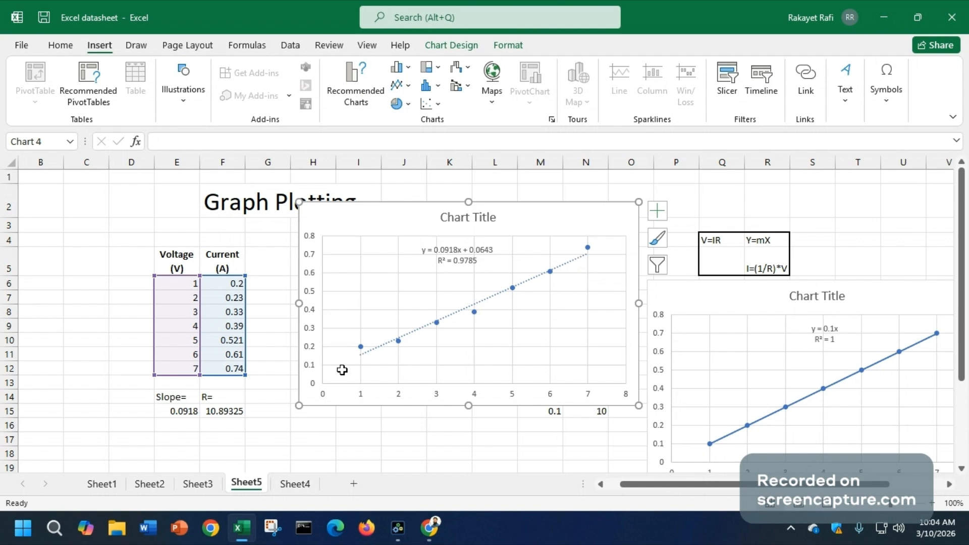
- On Sheet4, insert a markers-only scatter chart from the x and y data in D6:E10
click(299, 485)
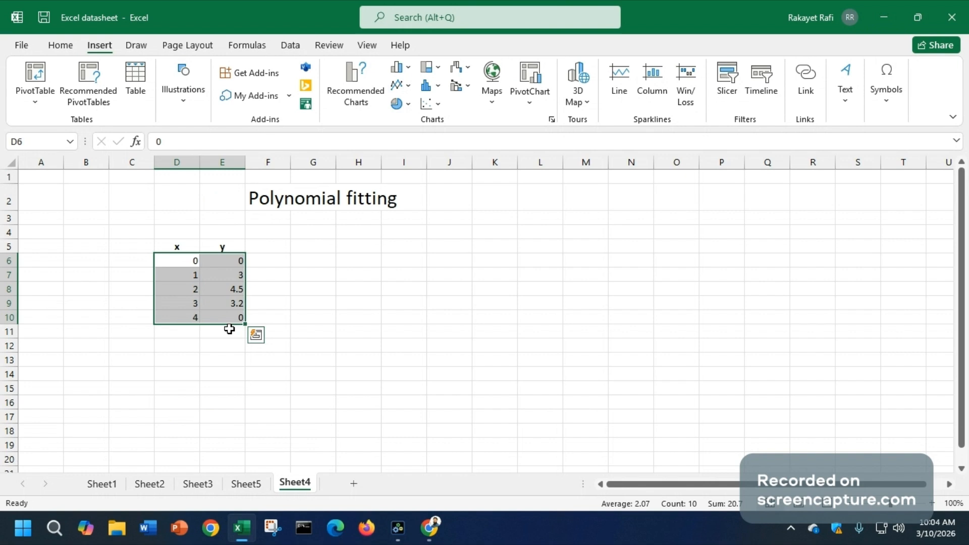
click(430, 104)
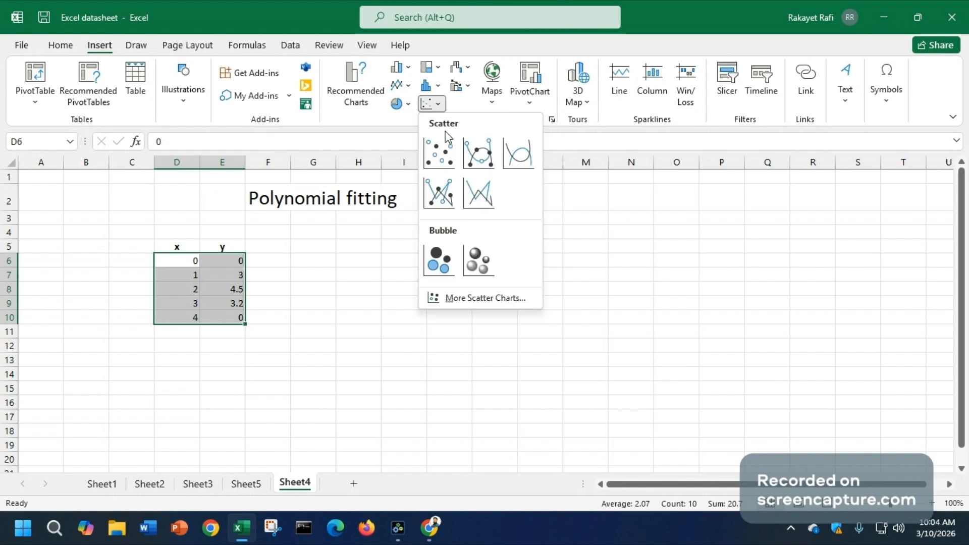
click(439, 152)
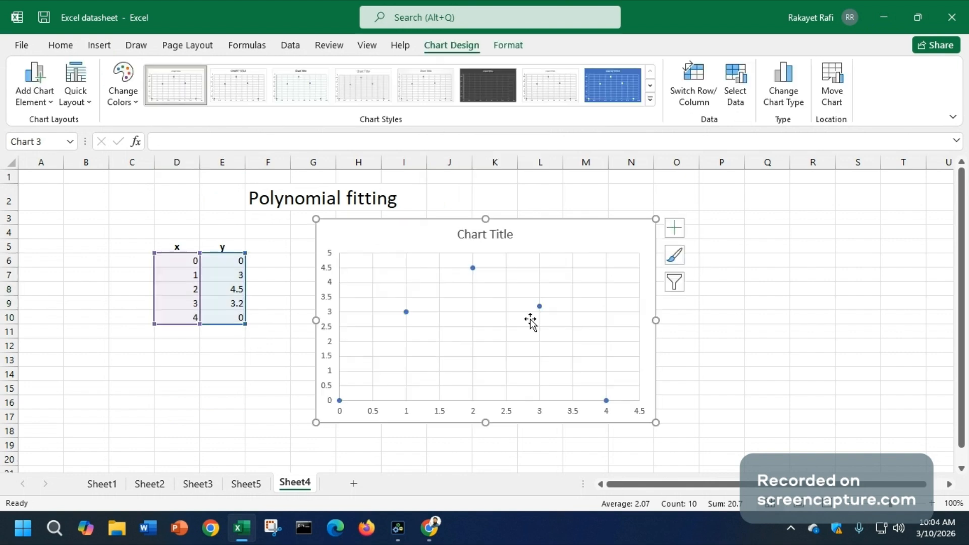
- Add a trendline to the x-y data series and set its type to Polynomial of order 2
right_click(540, 306)
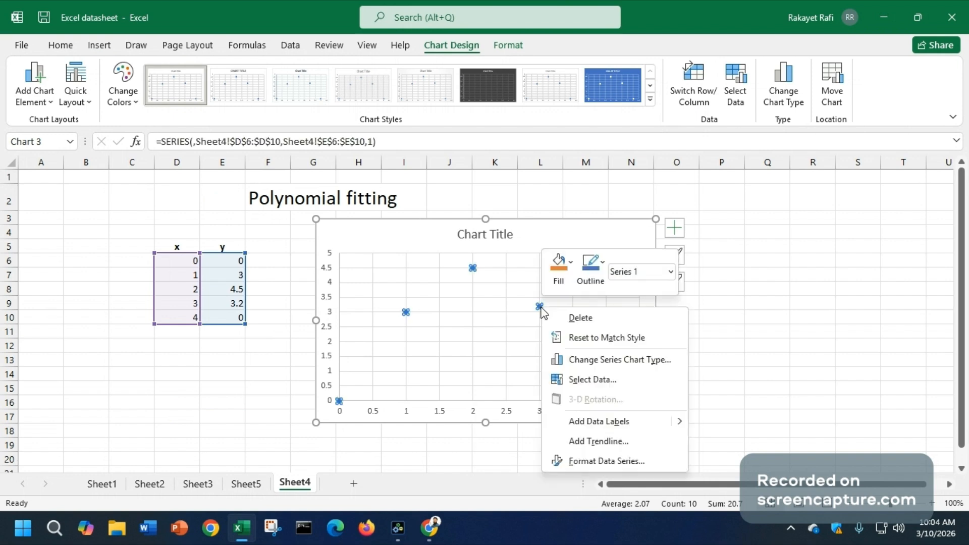
click(598, 441)
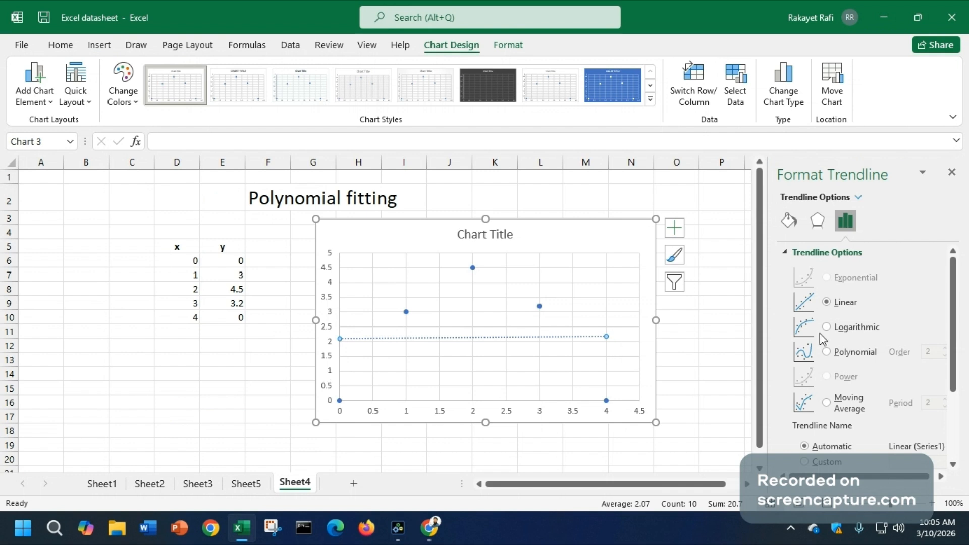
click(827, 352)
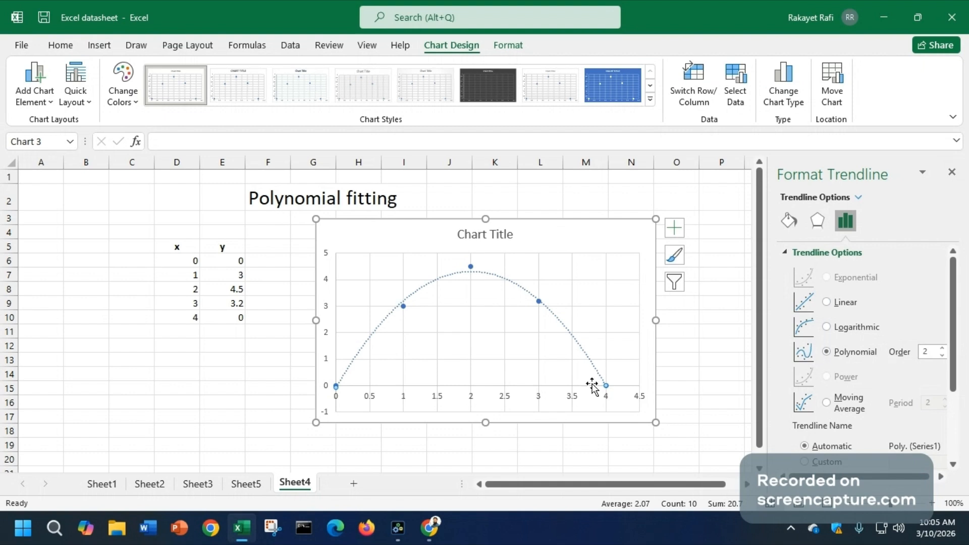
- Display the polynomial trendline's equation on the chart and place the label under the middle of the curve
scroll(836, 346, down, 3)
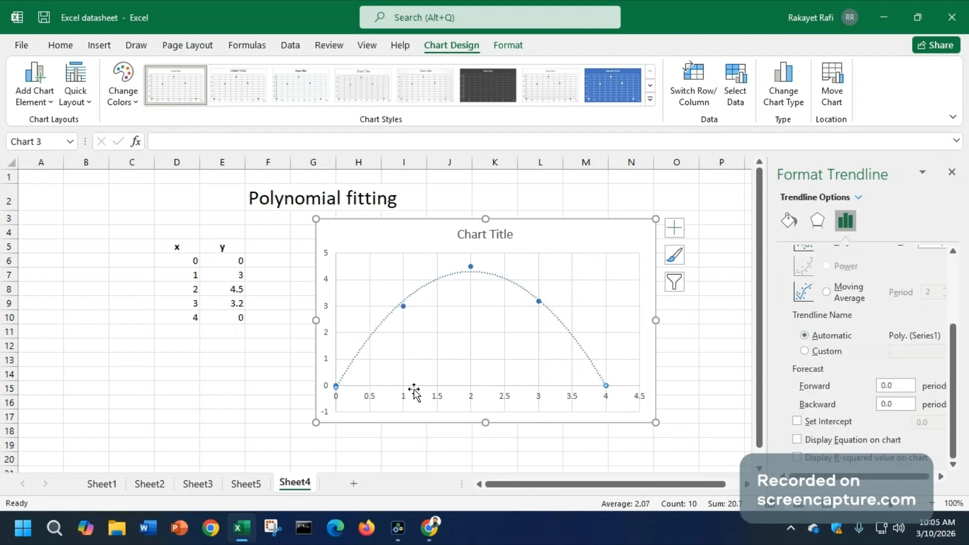
click(797, 439)
click(548, 384)
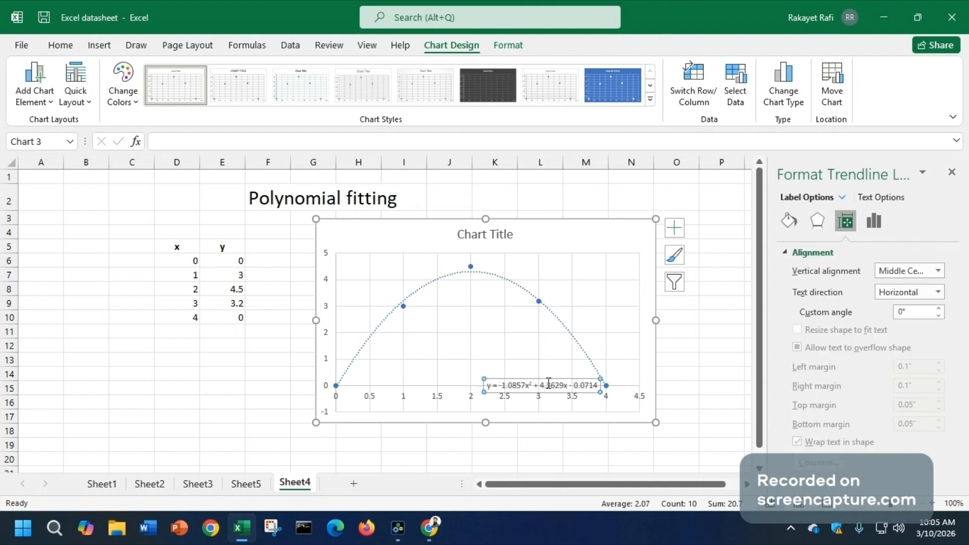
drag(549, 382, 501, 348)
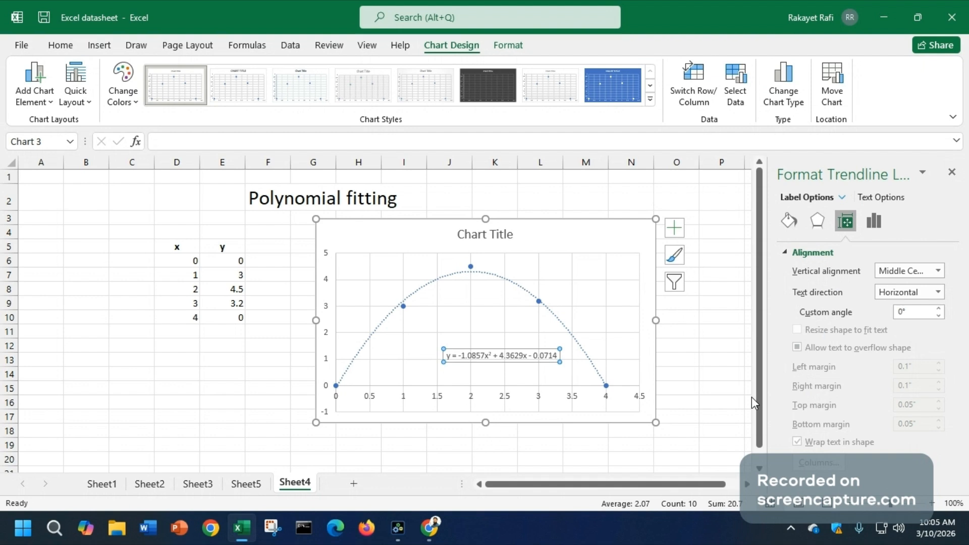
click(564, 327)
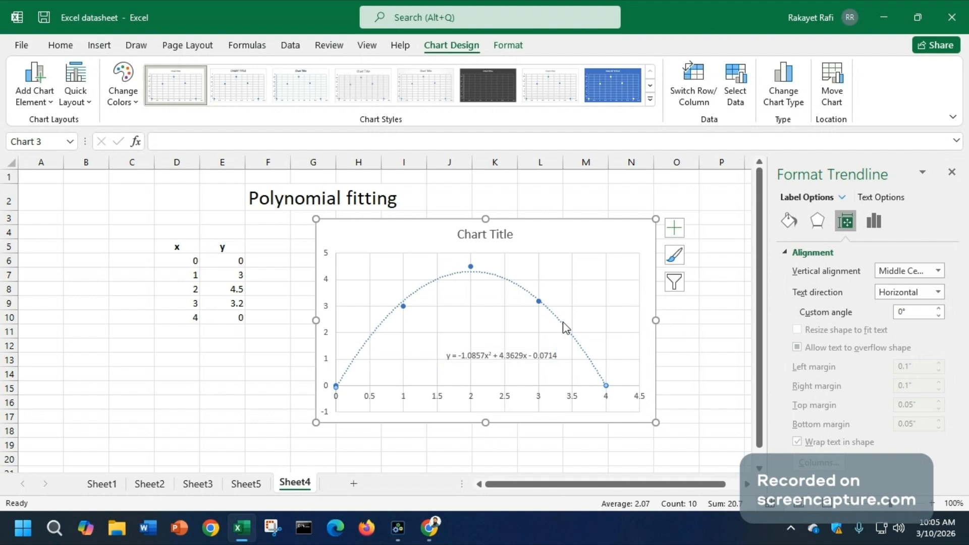
- Display the R-squared value of the polynomial trendline on the chart beneath its equation
click(797, 457)
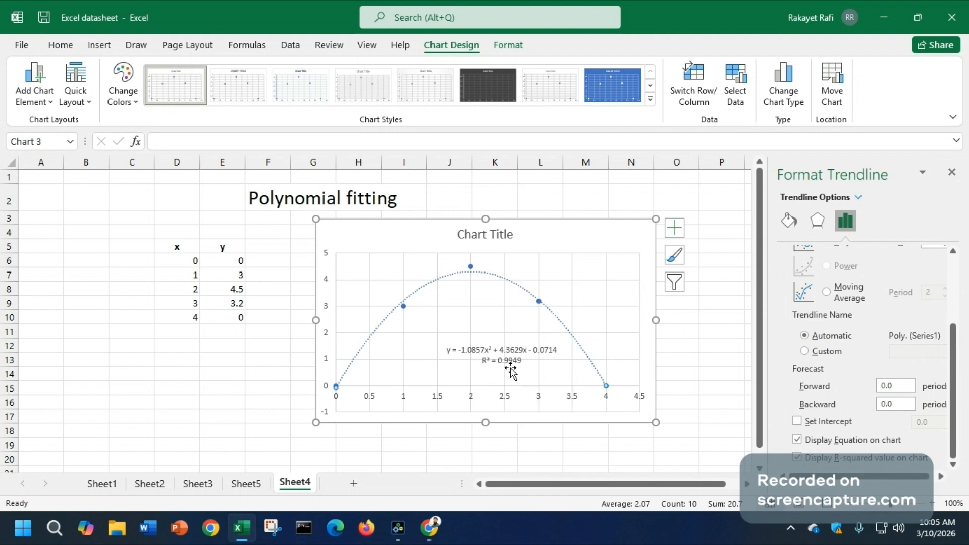
- Change the y value for x = 3 in cell E9 to 6.2 to test its effect on the polynomial fit
double_click(236, 303)
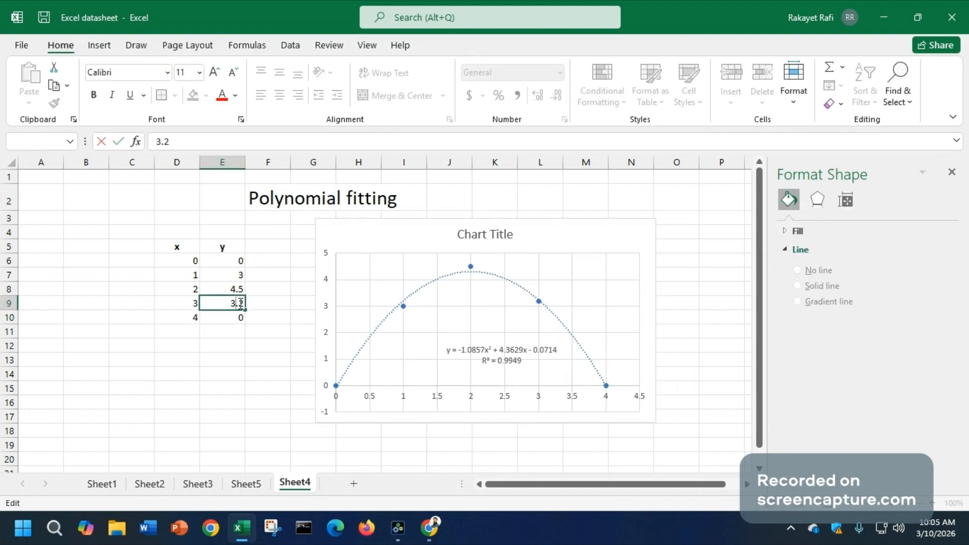
key(BackSpace)
text(6)
click(258, 365)
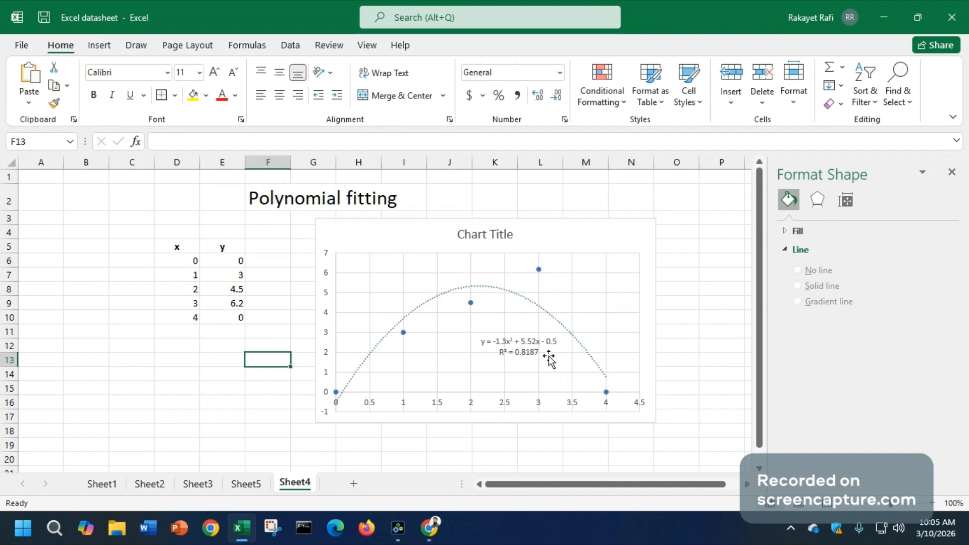
- Set the y value for x = 3 in cell E9 to 3.5 to bring the point nearer the fitted curve
click(239, 301)
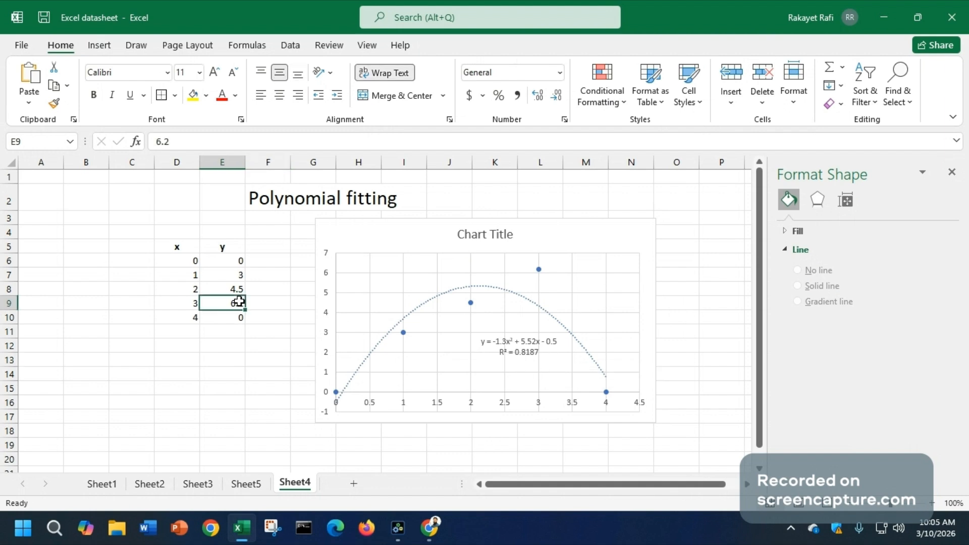
text(3.5)
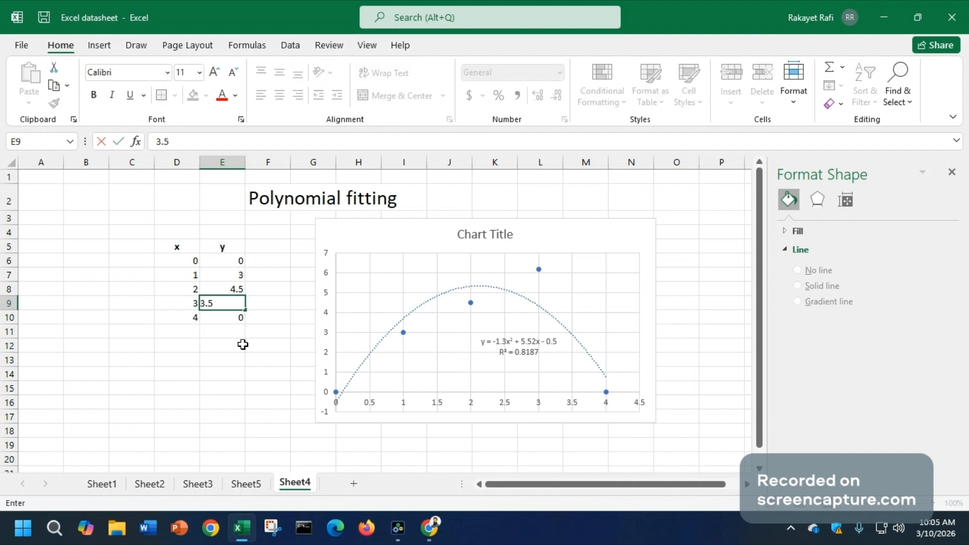
key(Return)
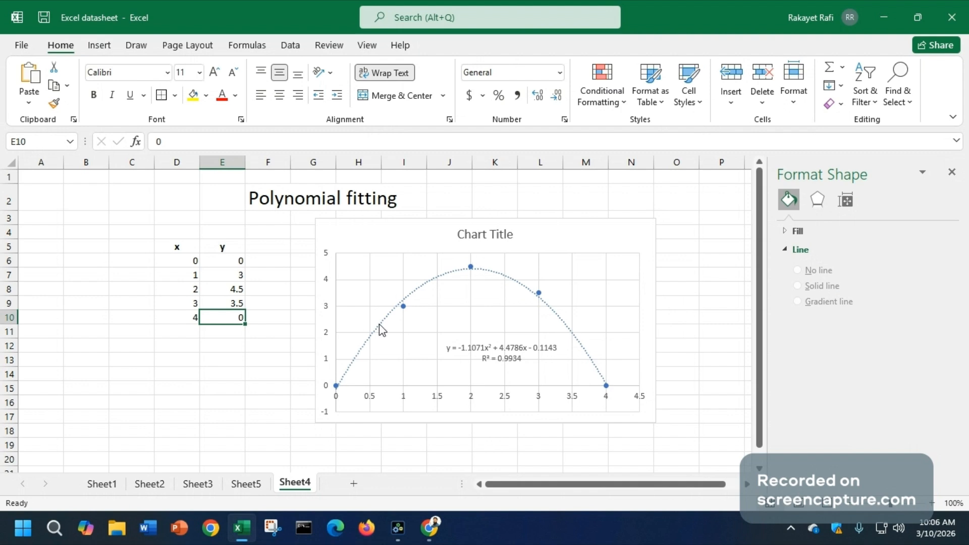
click(430, 527)
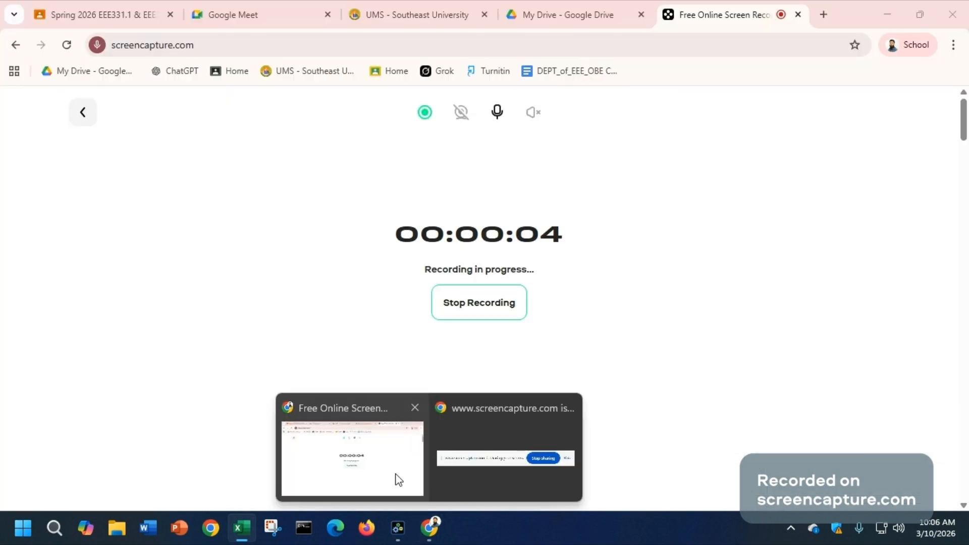